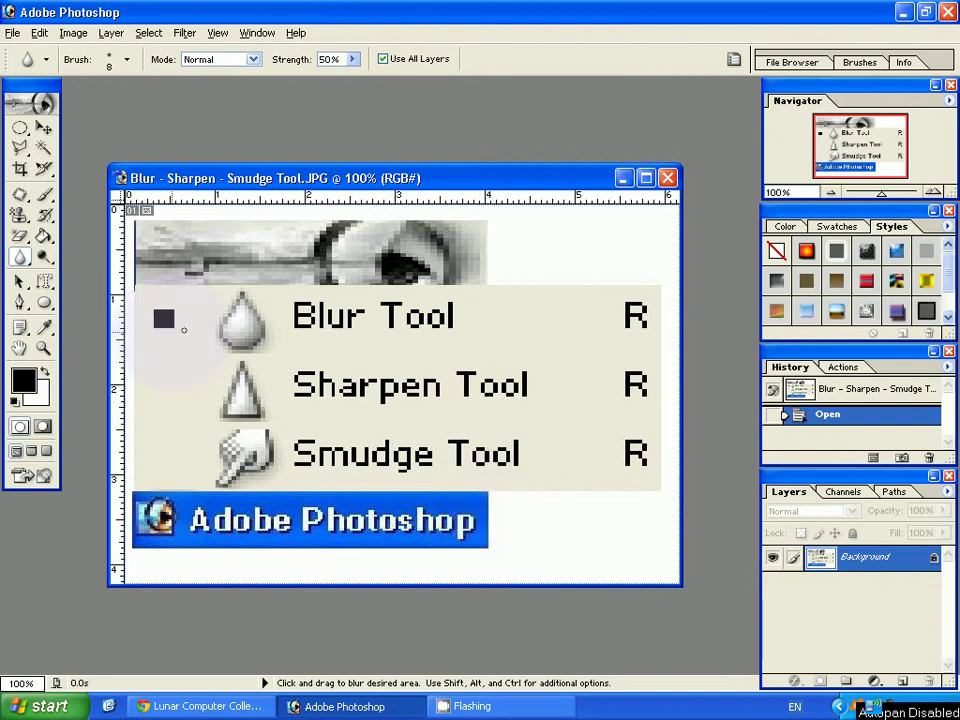
Open the image 1277047694.gif from My Pictures, accepting the animated GIF notice, and place its window over the other document.
left_click_drag(241, 174, 250, 192)
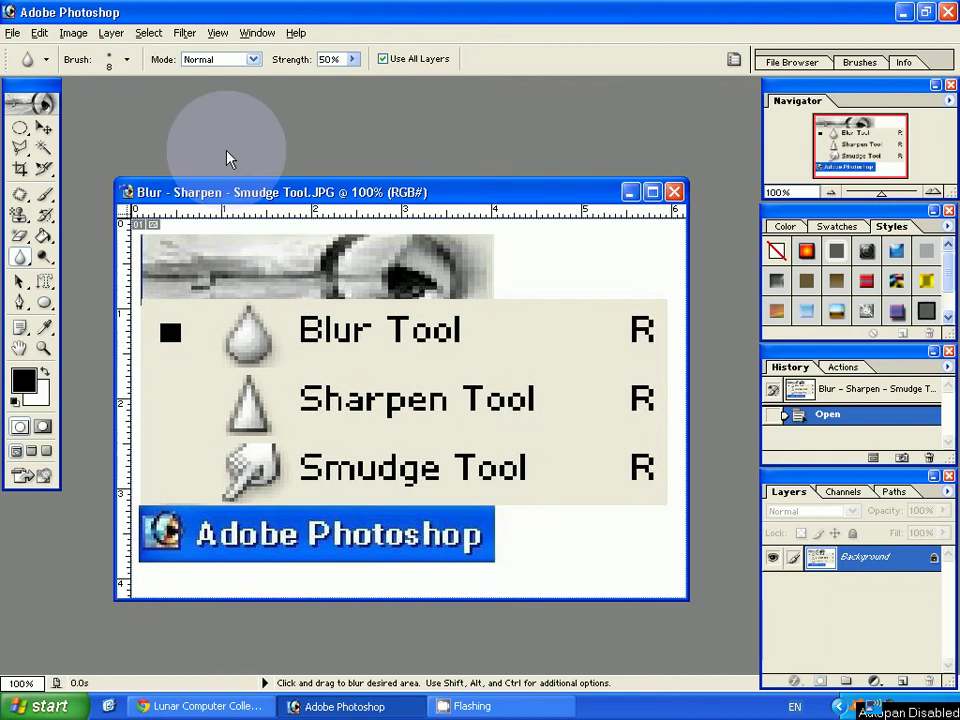
key("ctrl+o")
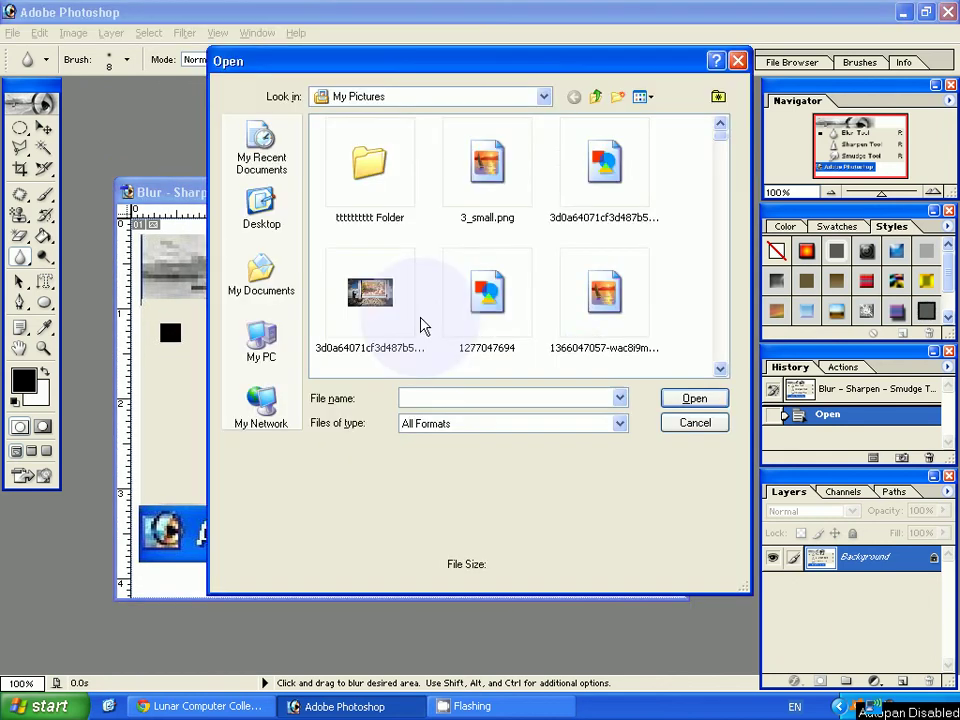
double_click(470, 300)
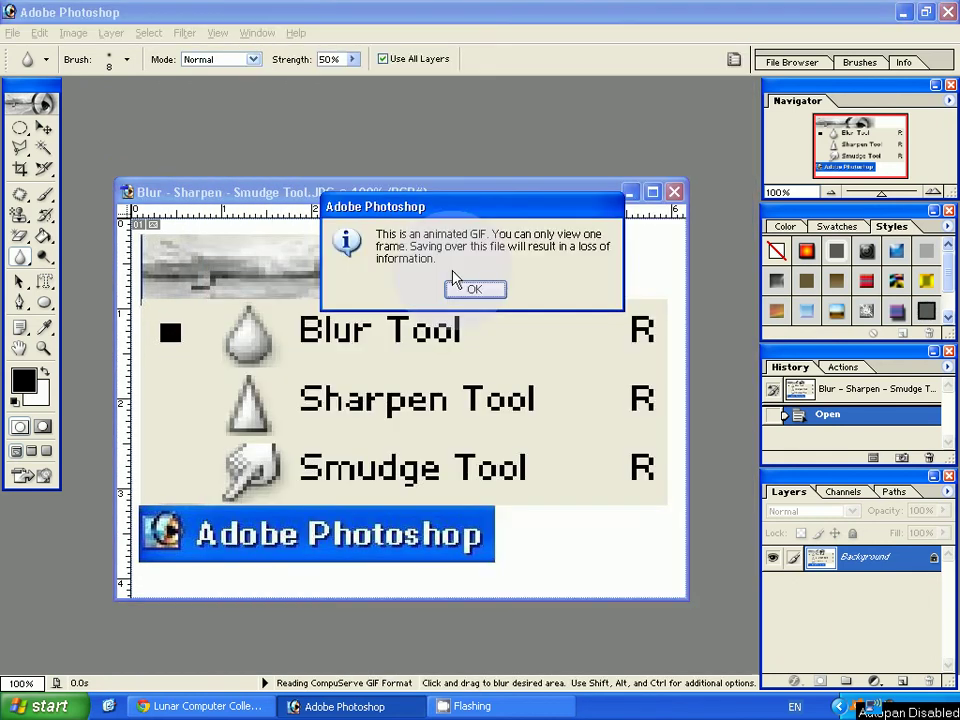
left_click(467, 290)
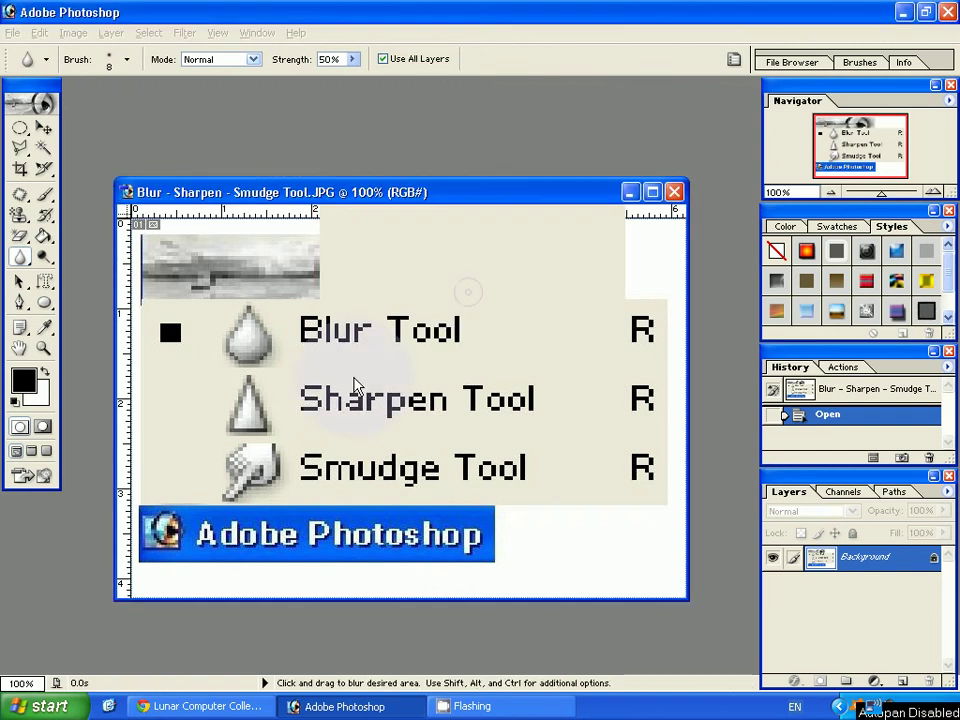
left_click(576, 444)
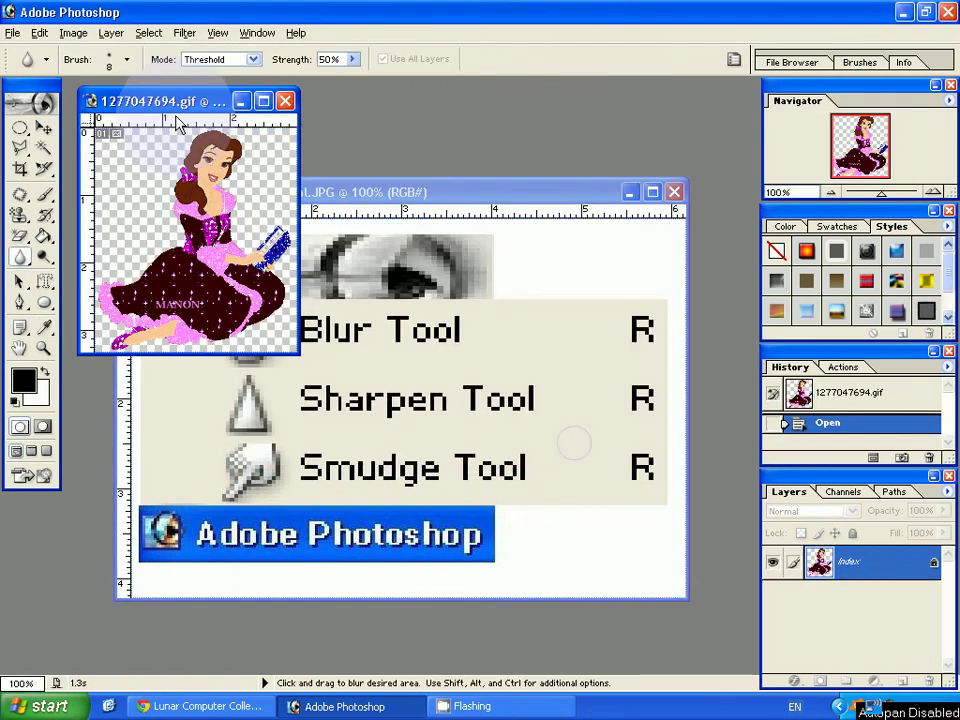
left_click_drag(177, 104, 308, 221)
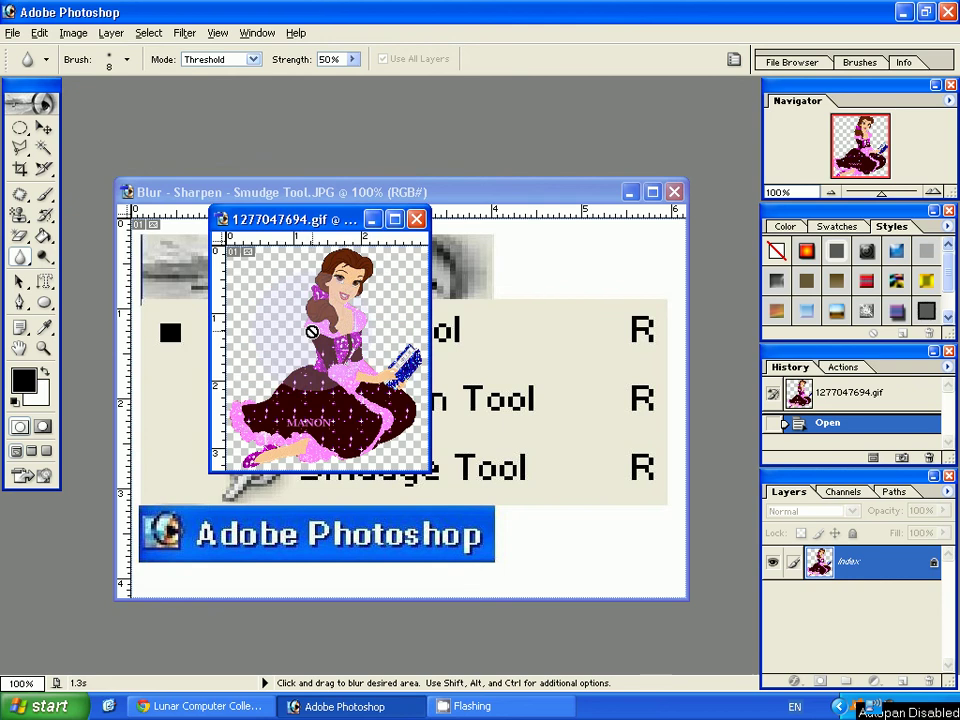
Enlarge the princess image to 200% and select the Blur tool.
left_click(43, 348)
left_click(358, 375)
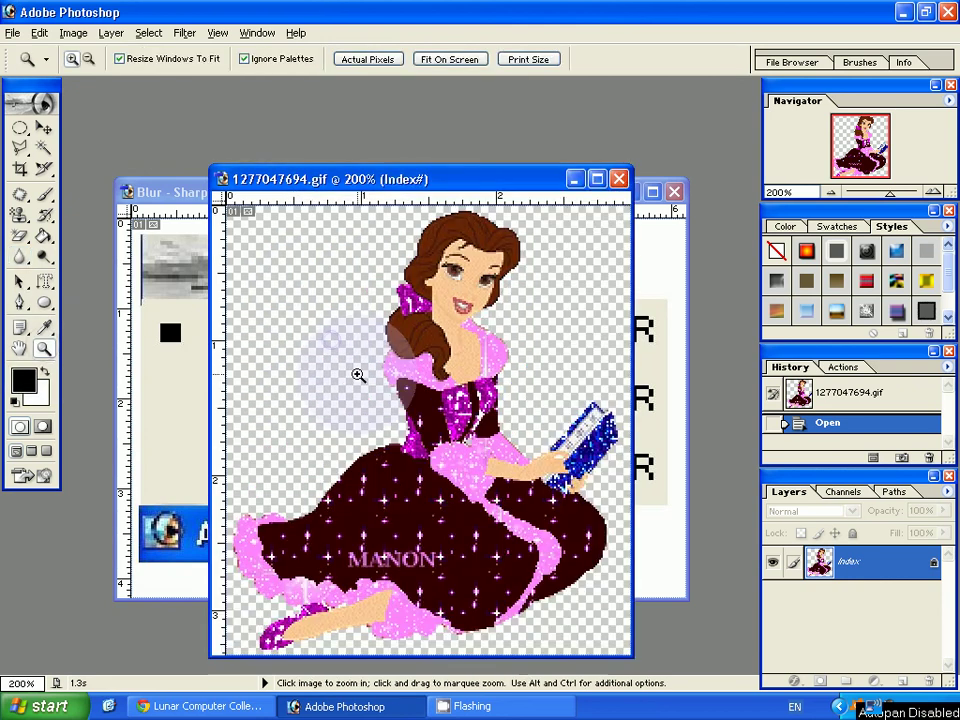
left_click_drag(384, 182, 365, 162)
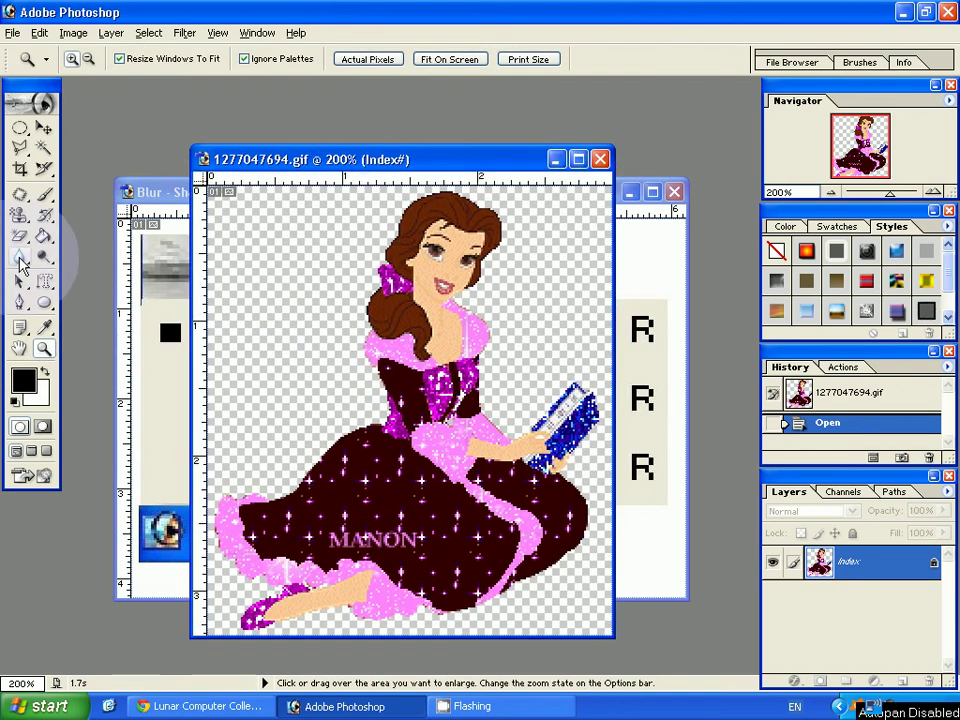
left_click(20, 258)
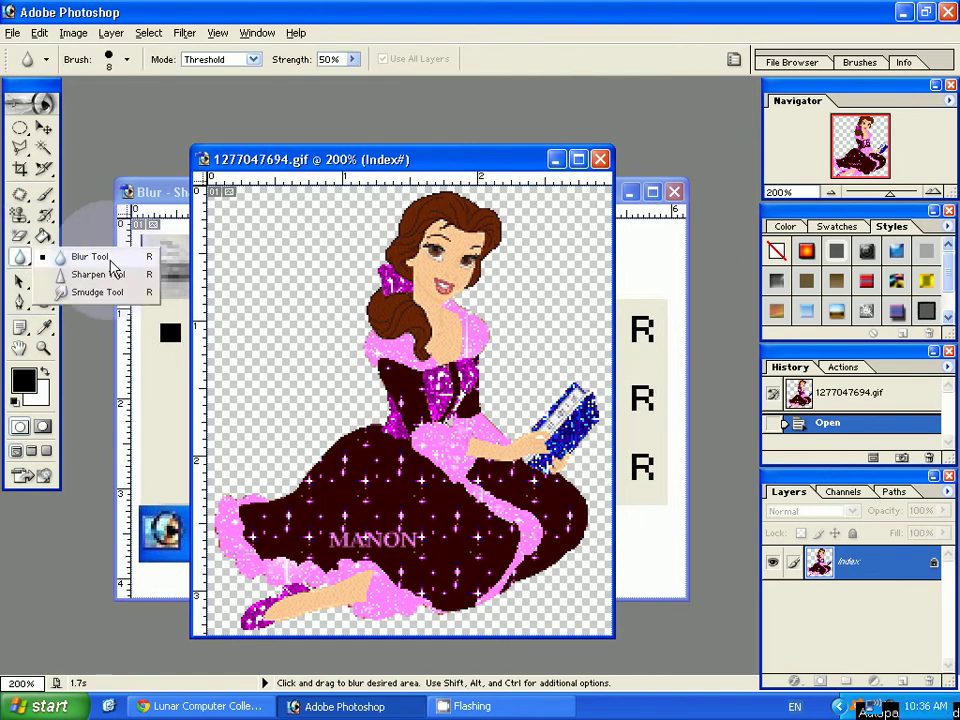
left_click(108, 261)
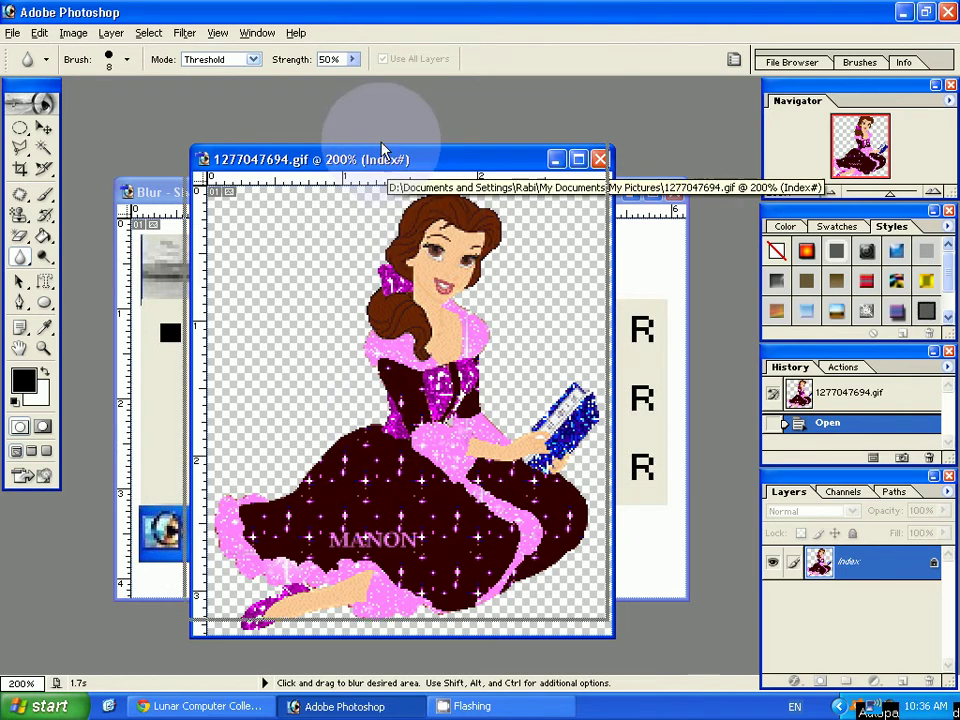
Convert the princess image from indexed colour to RGB Color mode.
left_click_drag(396, 153, 388, 136)
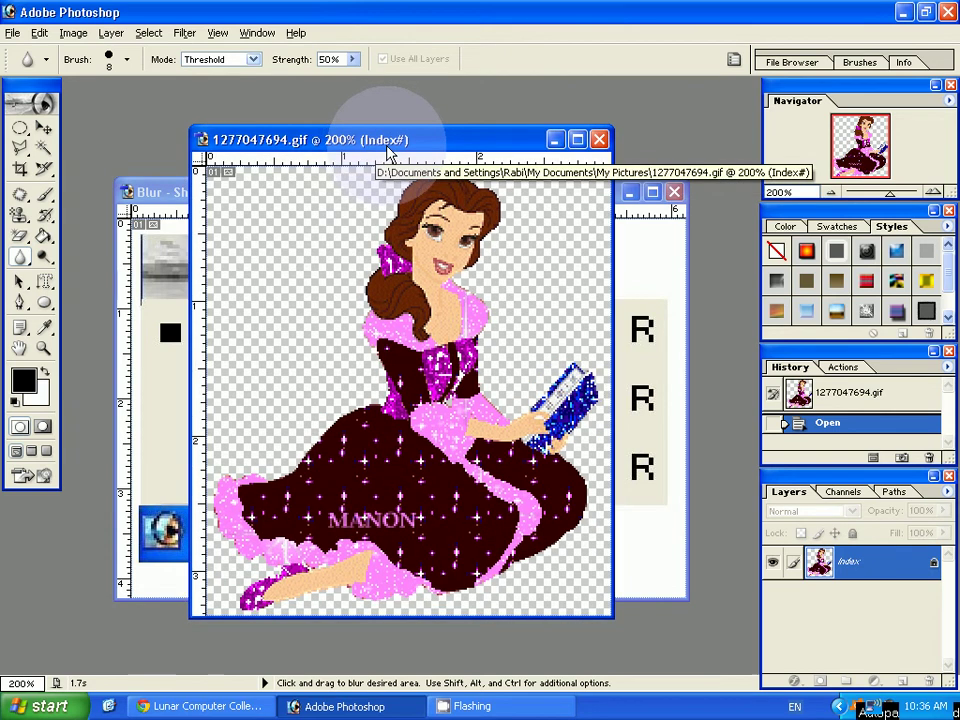
left_click(74, 34)
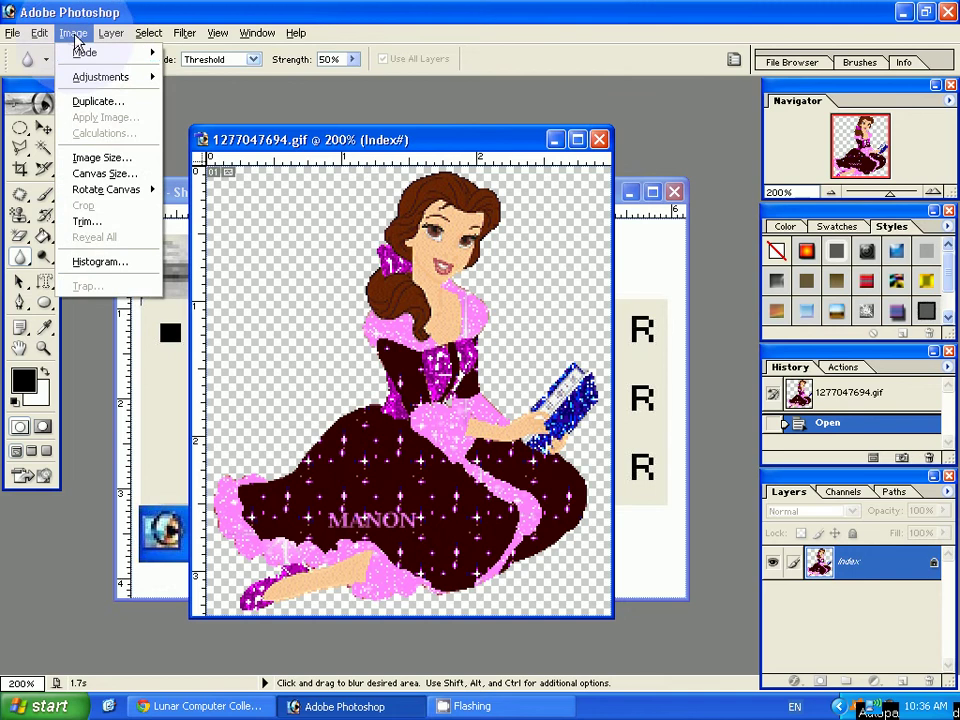
mouse_move(79, 60)
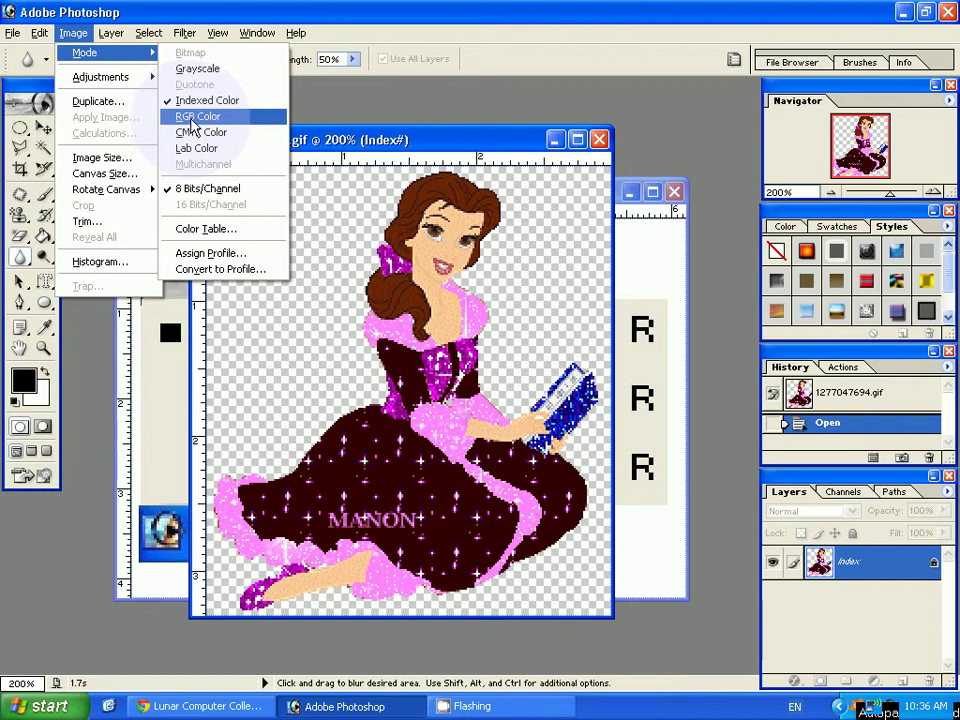
left_click(195, 120)
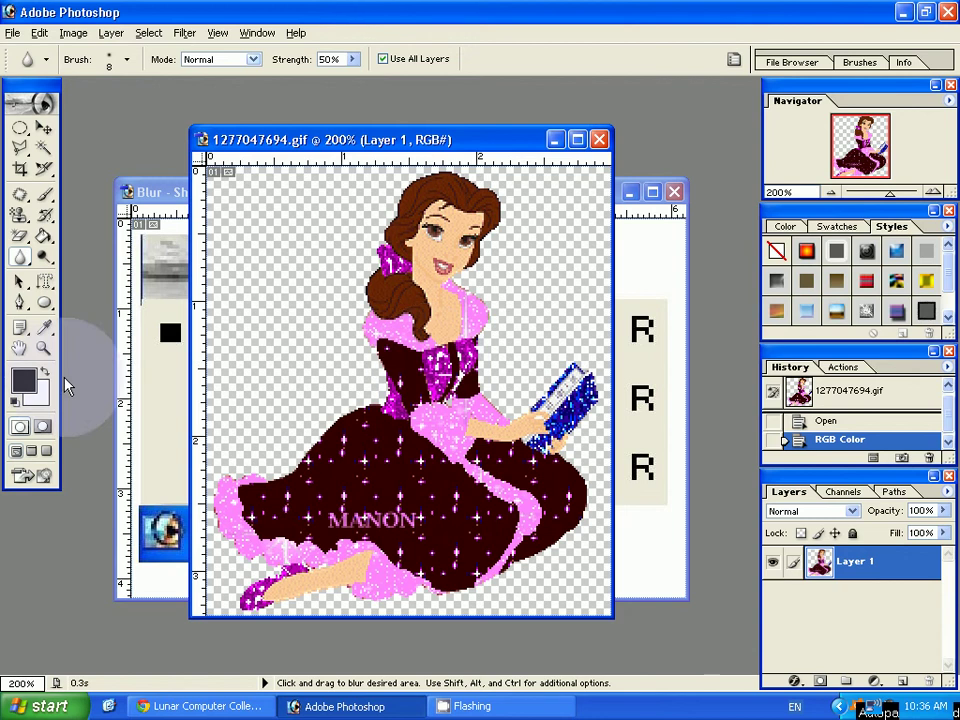
Blur the figure's outline against the transparent background, from the pink sleeve below the hair along the waist to the upper skirt.
key("z")
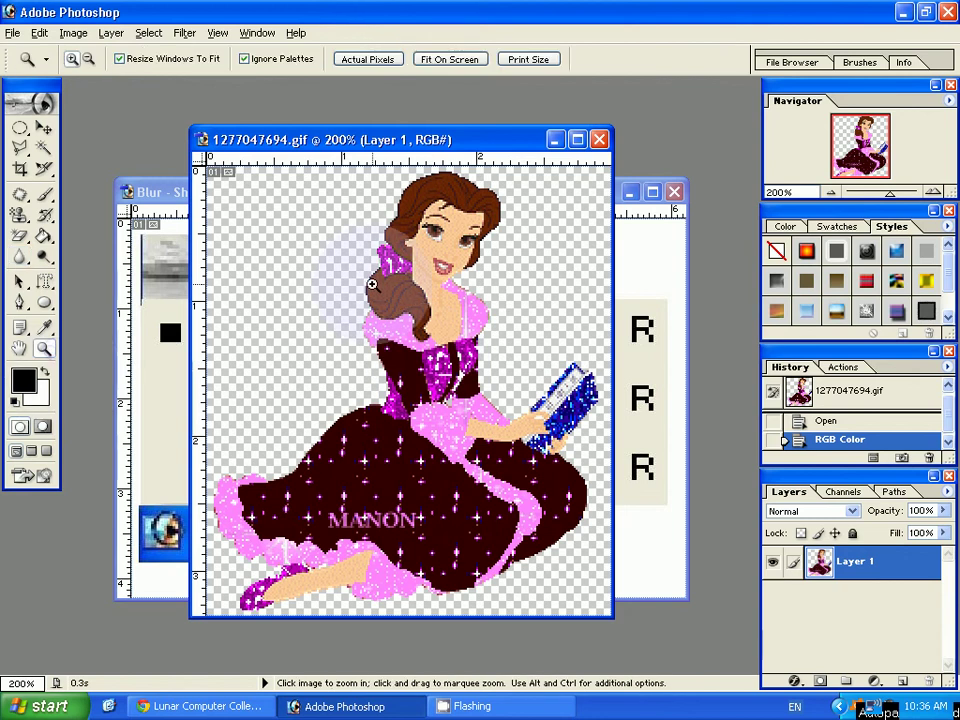
left_click(371, 285)
left_click(458, 307)
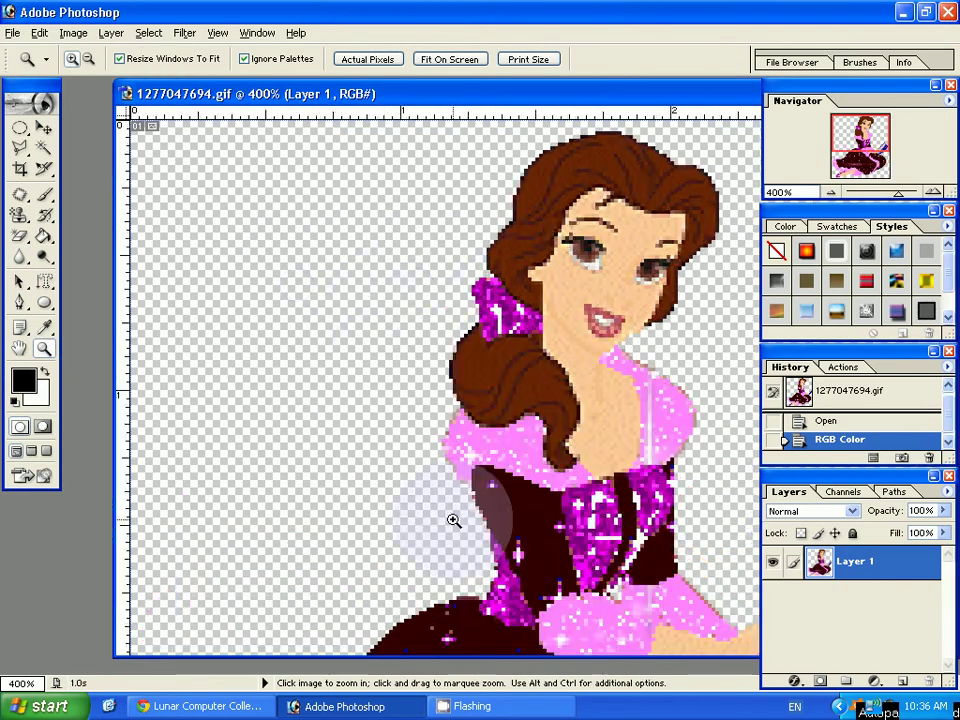
left_click(497, 542)
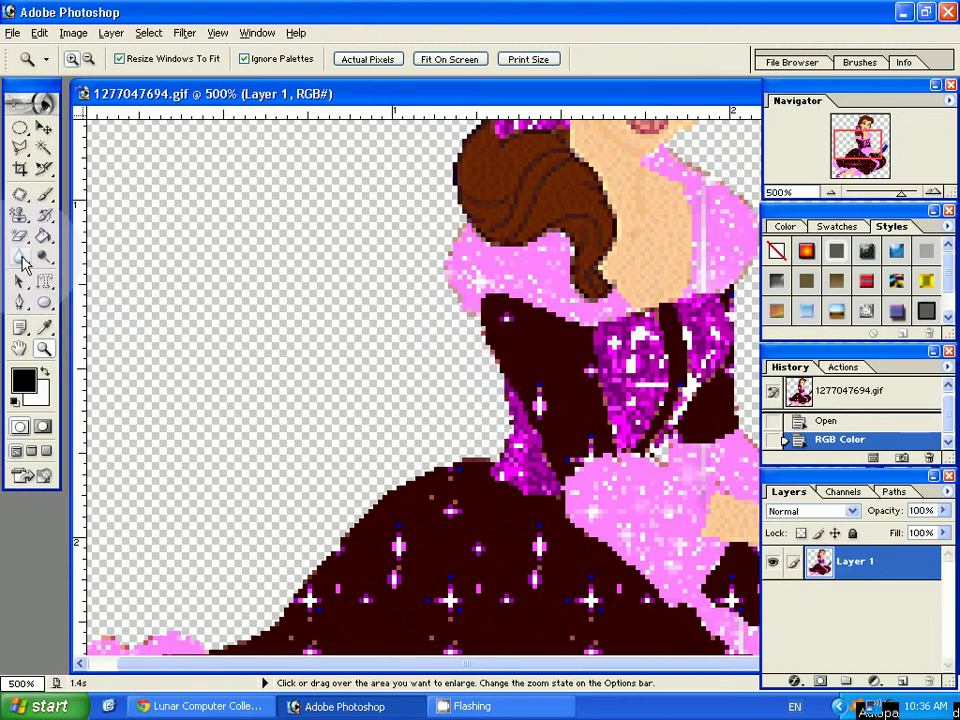
mouse_move(24, 262)
left_mouse_down()
mouse_move(94, 270)
mouse_move(96, 262)
left_mouse_up()
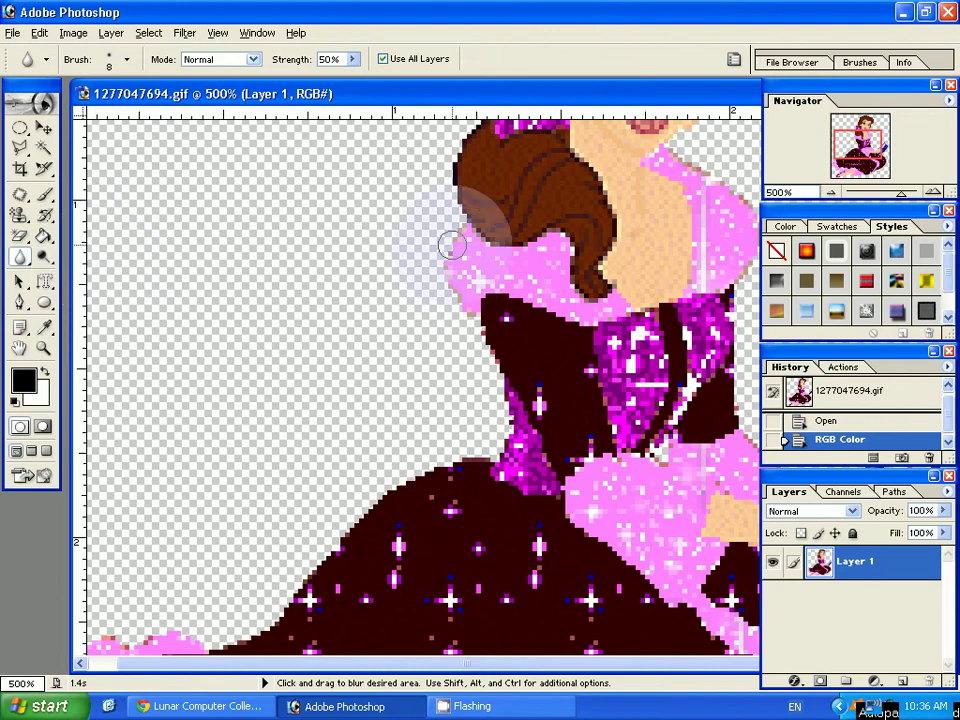
mouse_move(451, 245)
left_mouse_down()
mouse_move(461, 213)
mouse_move(437, 288)
mouse_move(517, 389)
mouse_move(454, 331)
mouse_move(459, 233)
mouse_move(443, 298)
mouse_move(491, 391)
mouse_move(507, 452)
mouse_move(512, 427)
mouse_move(511, 417)
mouse_move(499, 466)
mouse_move(513, 418)
mouse_move(500, 452)
mouse_move(419, 468)
left_mouse_up()
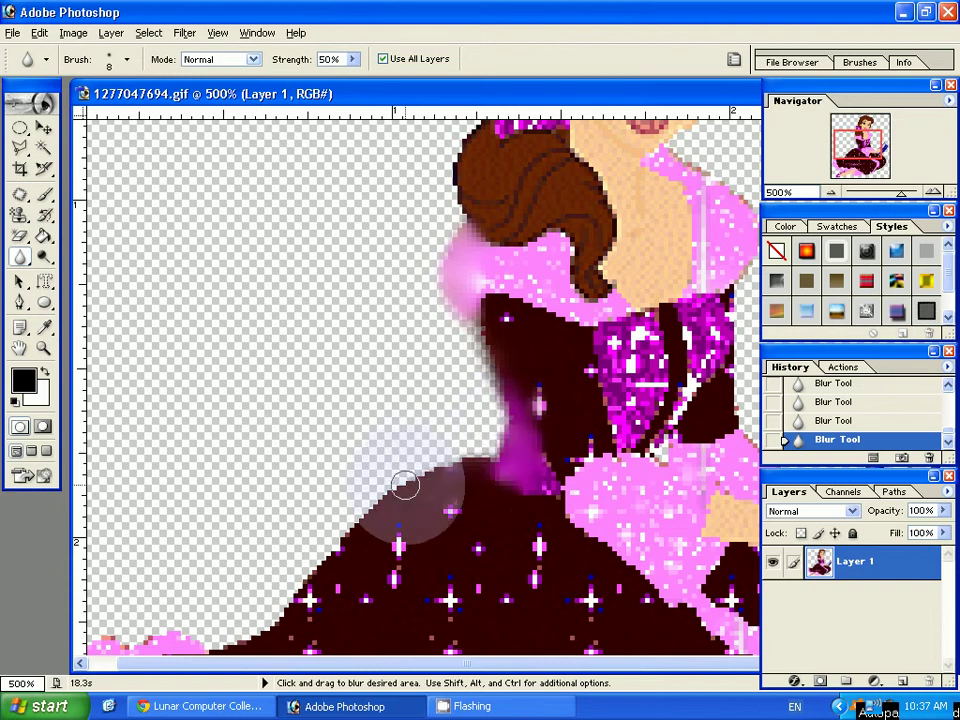
left_click_drag(405, 485, 439, 466)
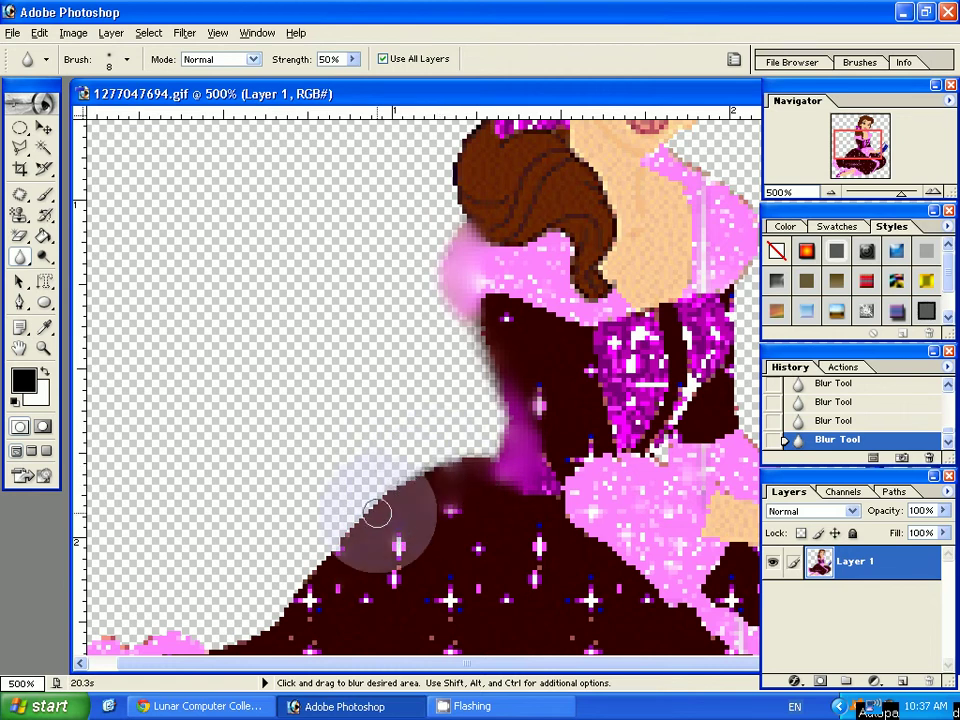
mouse_move(377, 513)
left_mouse_down()
mouse_move(435, 464)
mouse_move(384, 485)
mouse_move(432, 453)
mouse_move(373, 505)
mouse_move(378, 492)
mouse_move(372, 520)
mouse_move(386, 493)
mouse_move(355, 394)
left_mouse_up()
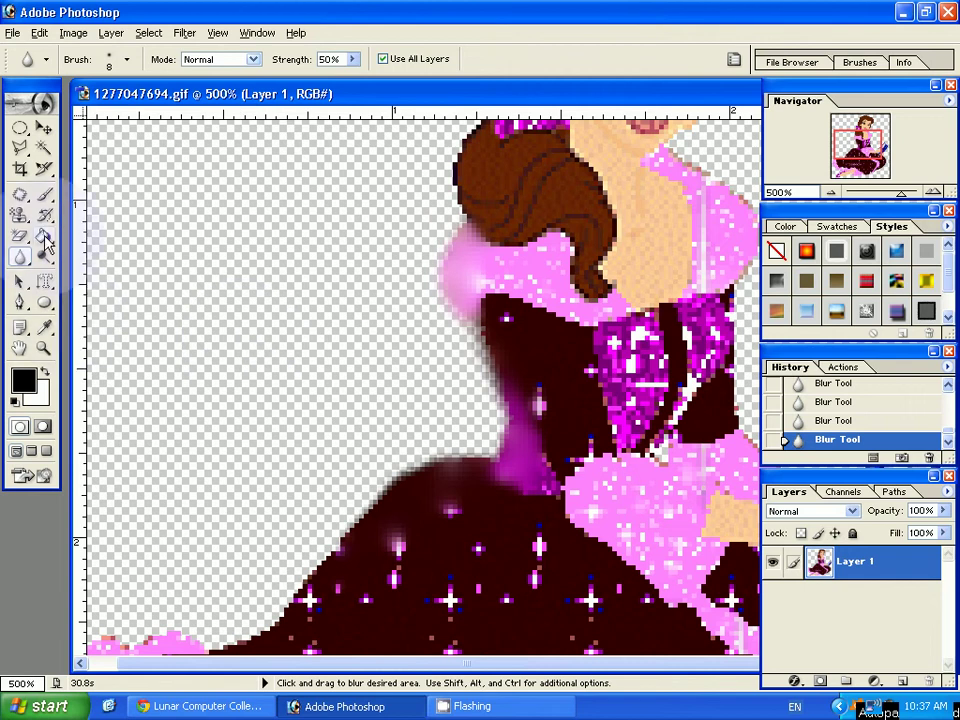
Fill the transparent background around the princess with the black foreground colour using the Paint Bucket.
left_click(44, 237)
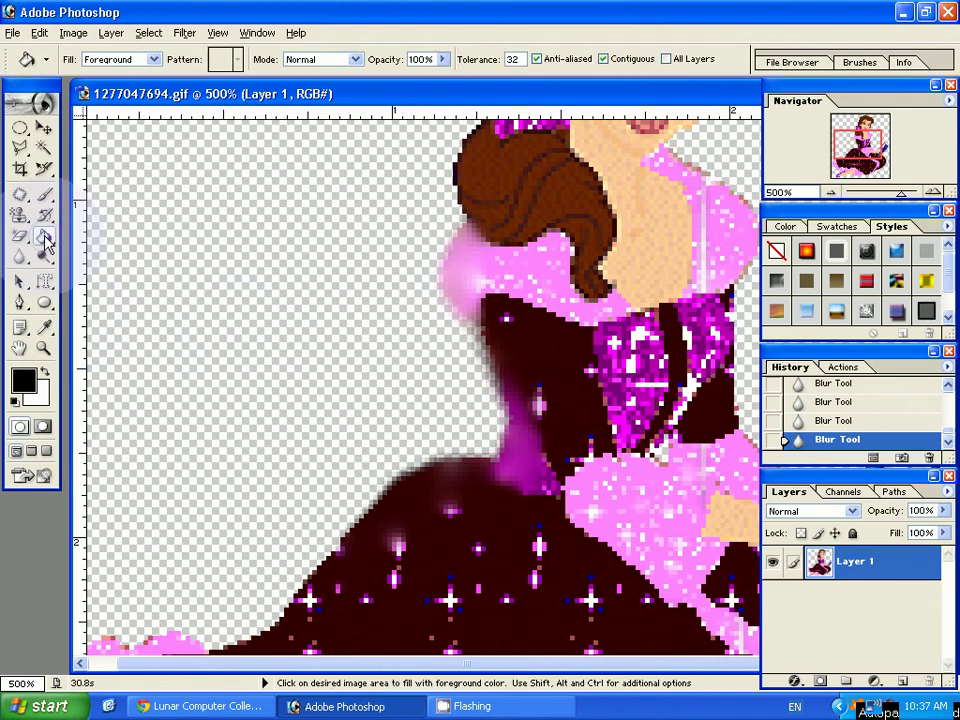
left_click(132, 314)
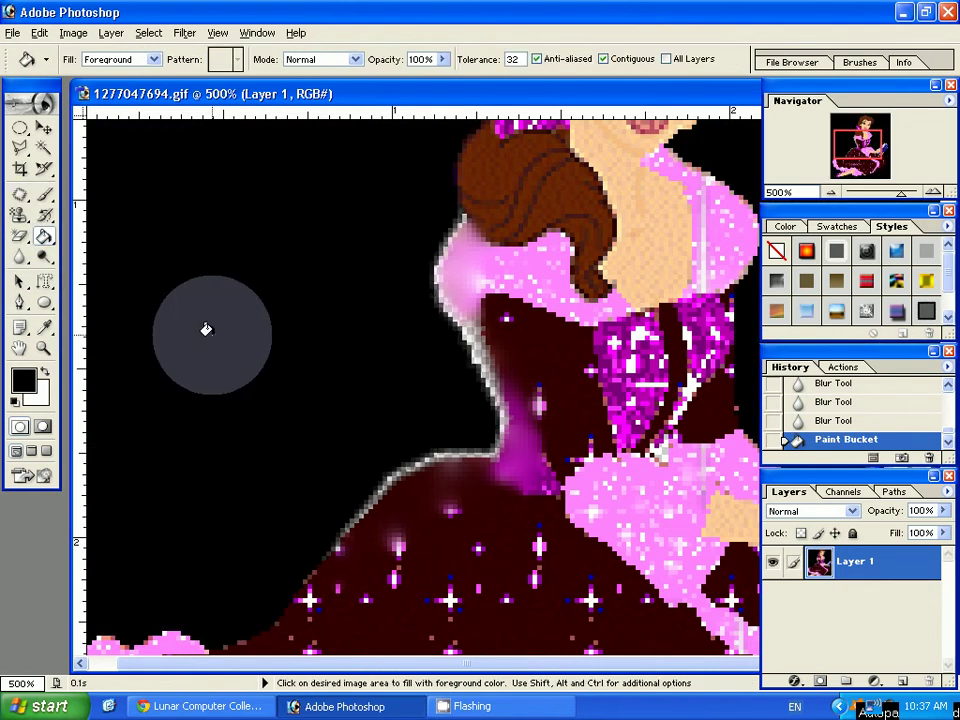
Blur the light fringe between the black background and the dress along the sleeve, waist and upper skirt.
left_click(20, 257)
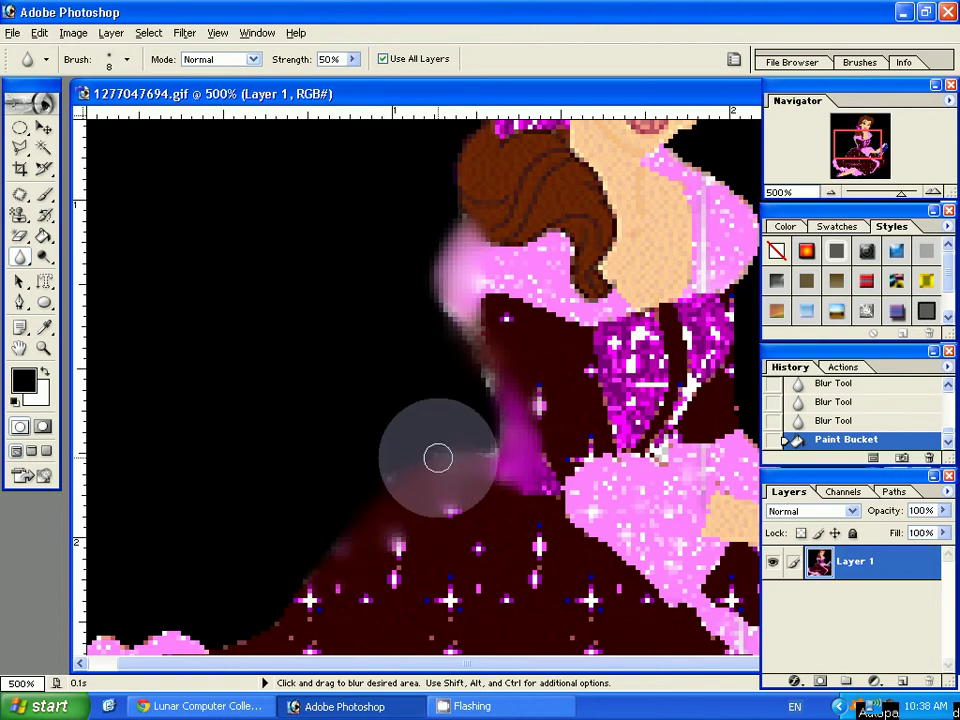
left_click_drag(395, 488, 420, 410)
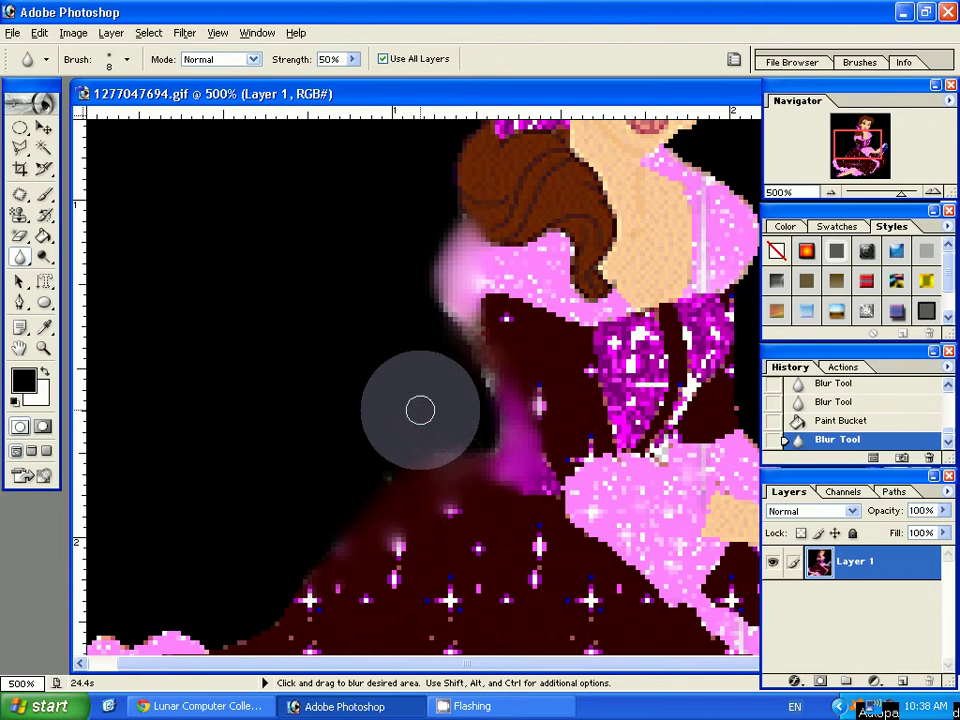
mouse_move(492, 406)
left_mouse_down()
mouse_move(444, 342)
mouse_move(446, 240)
left_mouse_up()
left_click(447, 453)
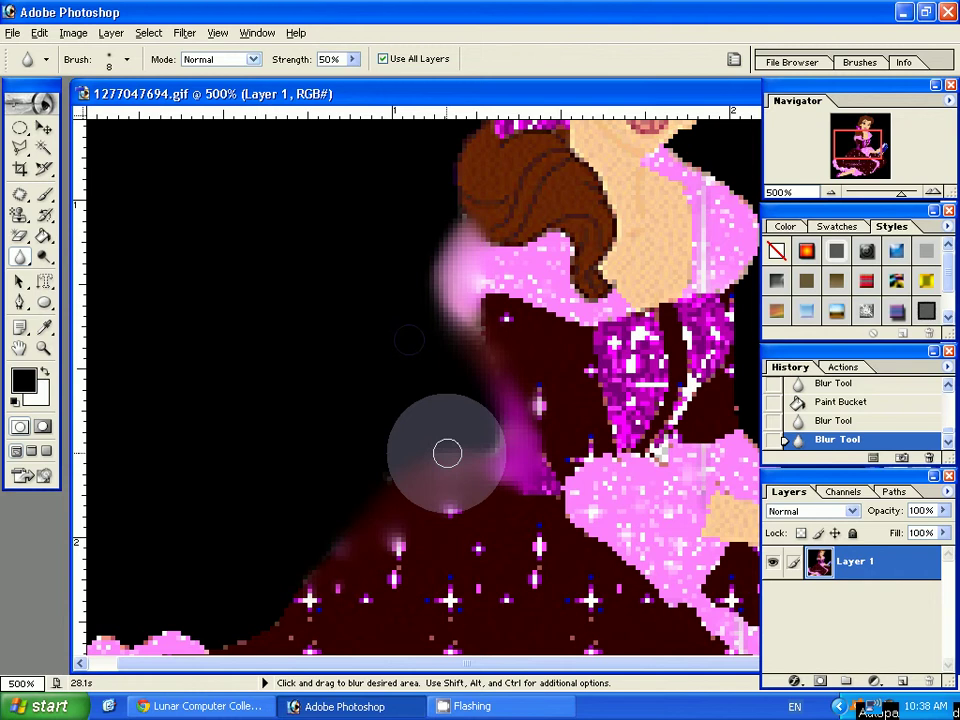
left_click_drag(447, 453, 380, 478)
left_click(325, 531)
mouse_move(325, 531)
left_mouse_down()
mouse_move(482, 436)
mouse_move(461, 460)
left_mouse_up()
Blur the outer edge of the dress's other pink shoulder, on the side away from the hair, into the black background.
left_click_drag(536, 663, 643, 660)
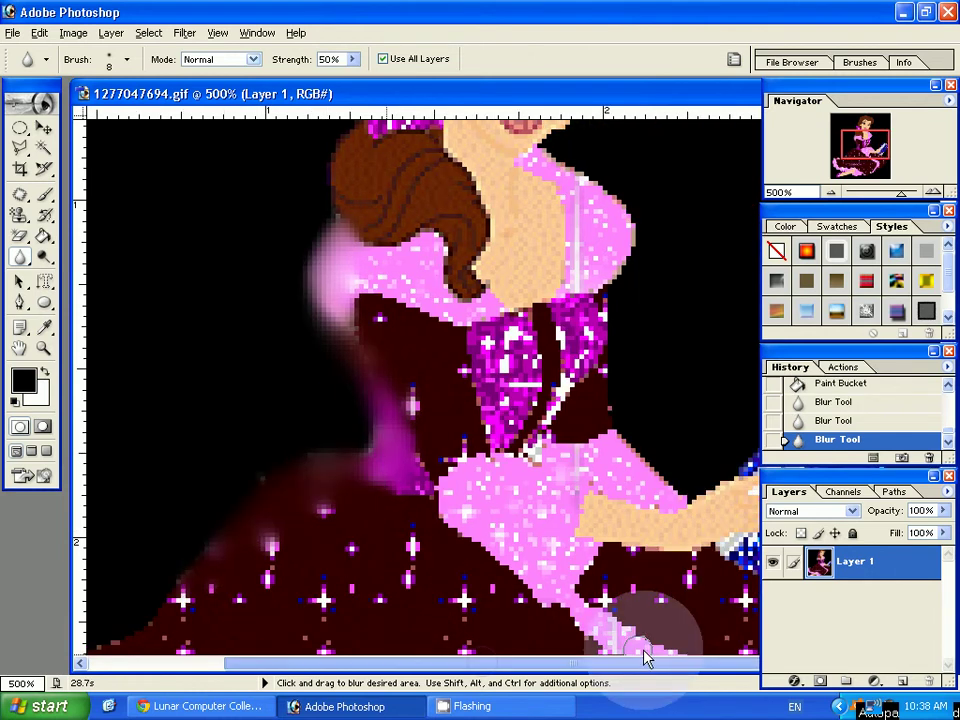
left_click(628, 243)
mouse_move(628, 243)
left_mouse_down()
mouse_move(571, 164)
mouse_move(625, 193)
mouse_move(587, 158)
mouse_move(634, 277)
mouse_move(625, 197)
mouse_move(556, 146)
mouse_move(618, 280)
left_mouse_up()
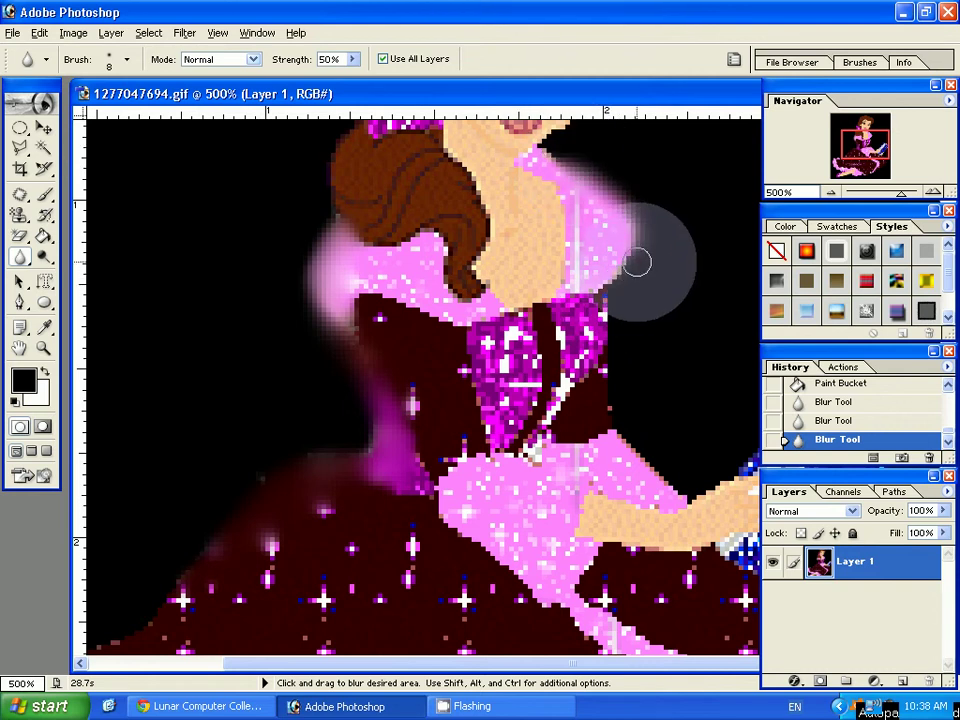
left_click(634, 259)
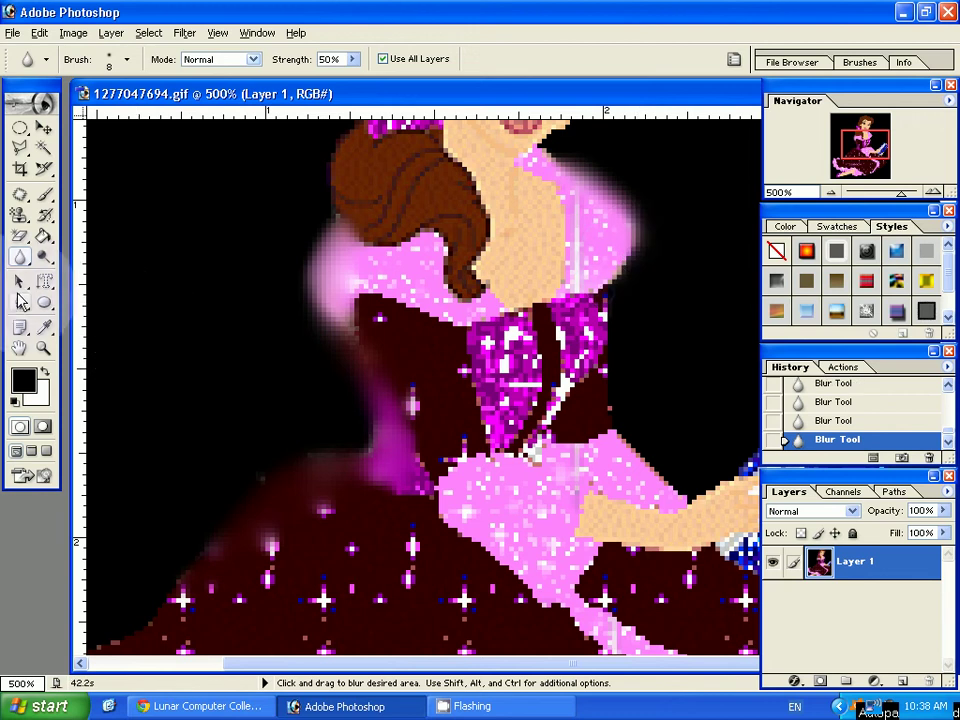
Sharpen the blurred sleeve and skirt areas with the Sharpen tool, using a brush size of 20.
left_click(22, 258)
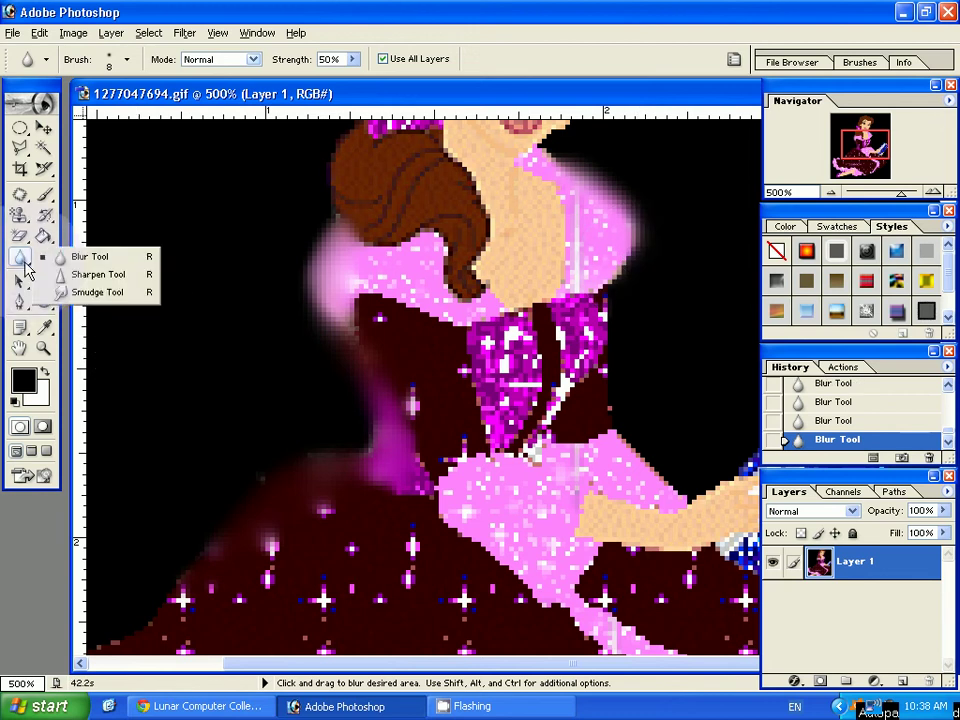
left_click(98, 274)
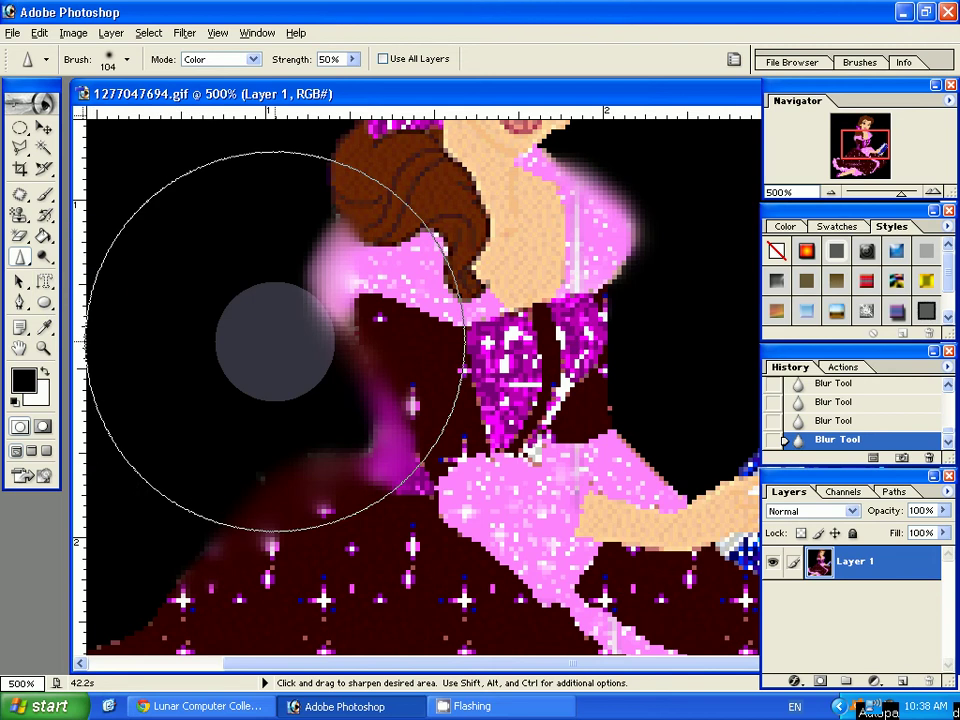
key("bracketleft")
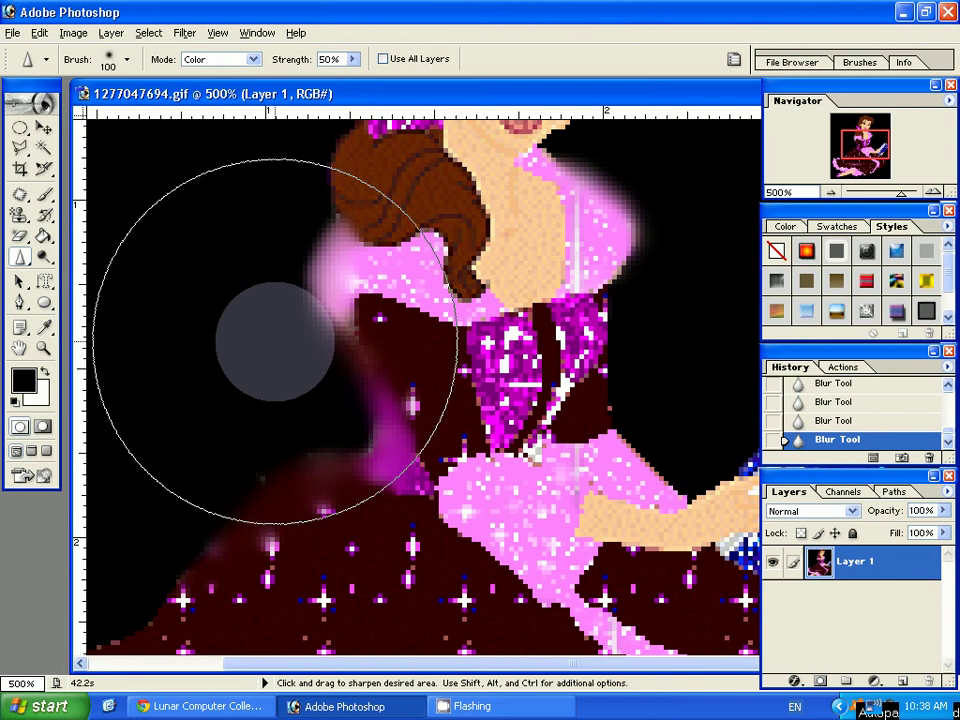
key("bracketleft")
key("bracketleft")
key("bracketleft")
key("bracketleft")
key("bracketleft")
key("bracketleft")
key("bracketleft")
key("bracketleft")
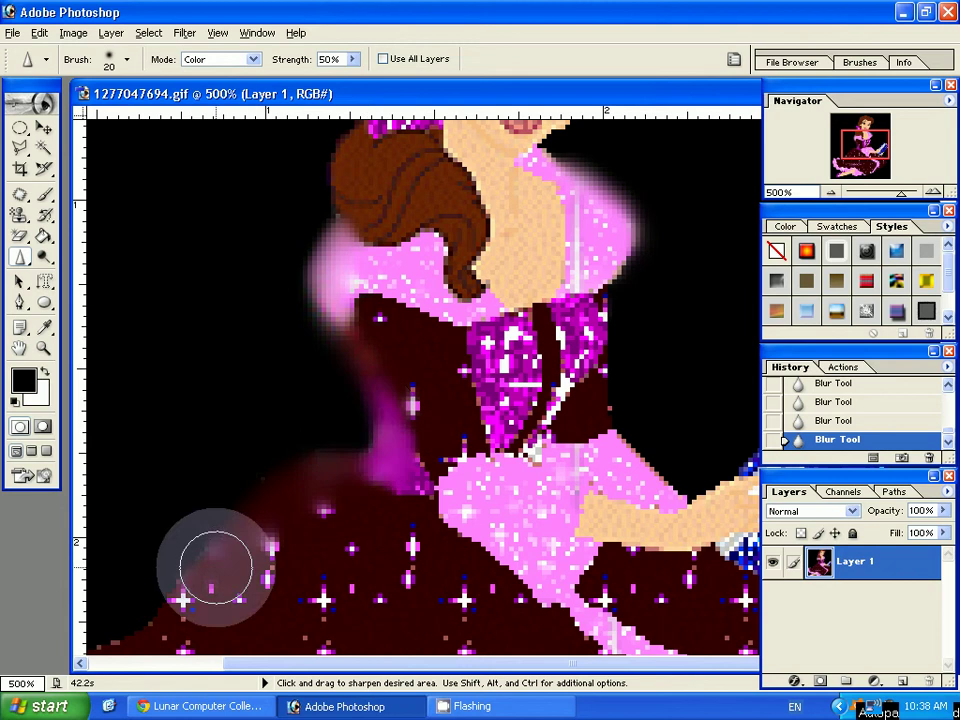
mouse_move(216, 567)
left_mouse_down()
mouse_move(286, 261)
mouse_move(332, 352)
mouse_move(305, 230)
mouse_move(275, 270)
mouse_move(300, 322)
mouse_move(375, 413)
mouse_move(318, 437)
mouse_move(214, 561)
mouse_move(300, 483)
mouse_move(204, 574)
mouse_move(148, 401)
left_mouse_up()
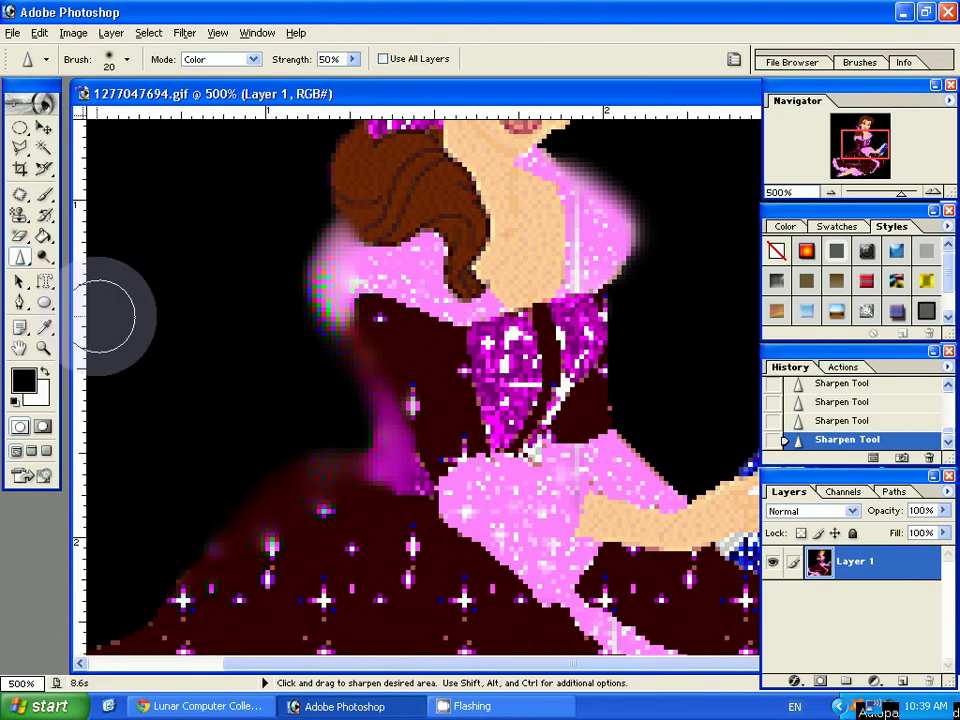
scroll(189, 313, "up", 1)
scroll(189, 313, "up", 3)
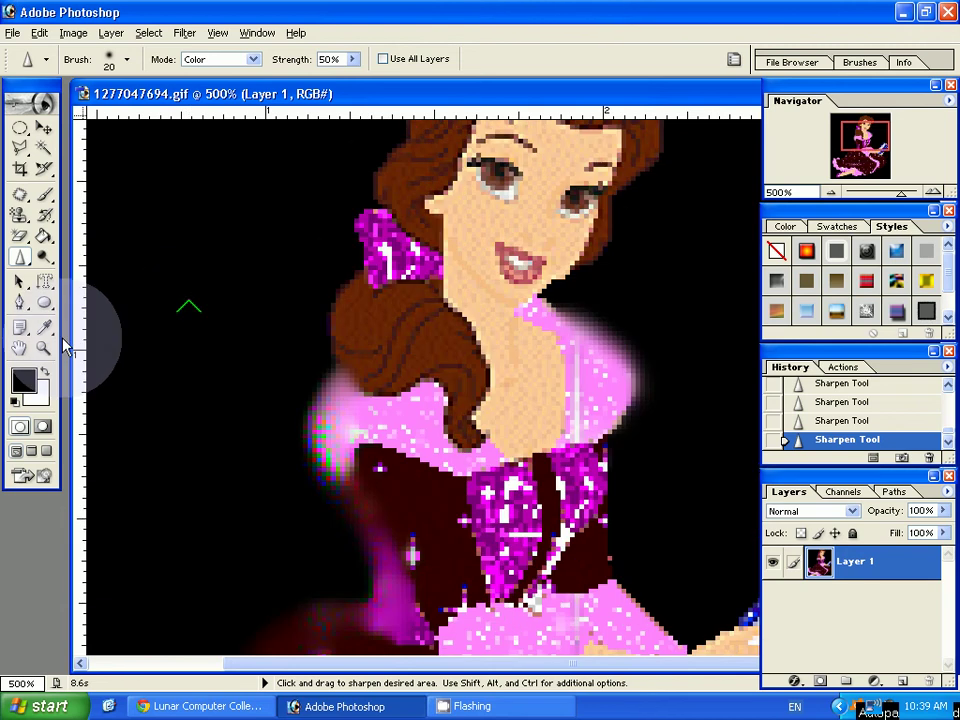
Move the princess image's window over the tool reference picture, enlarge it and display the image at 200%.
left_click(43, 347)
left_click(368, 59)
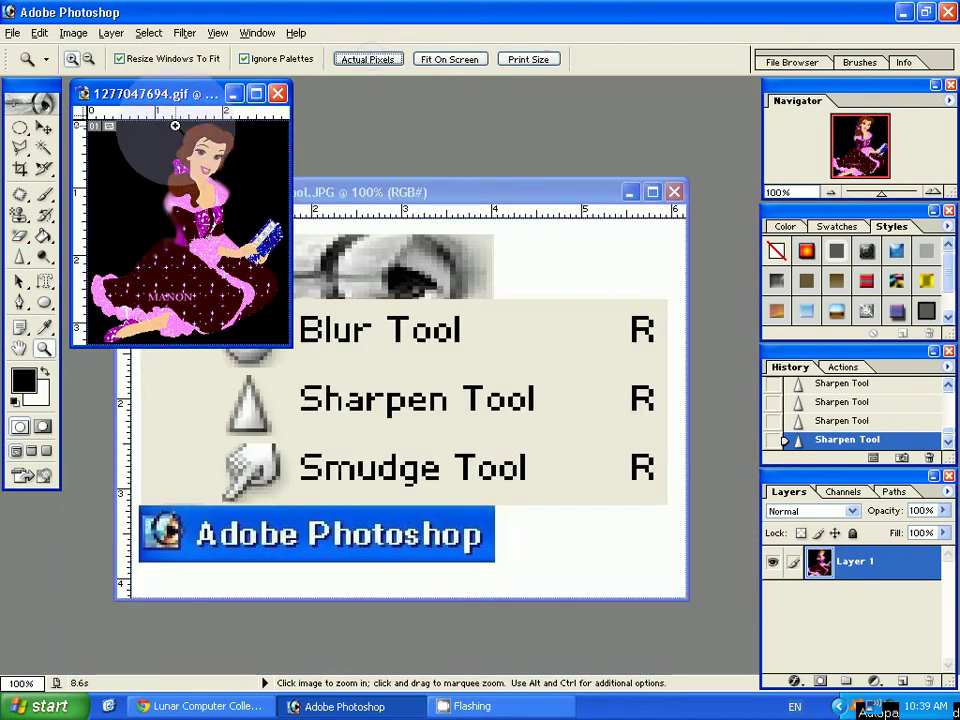
left_click_drag(130, 92, 294, 234)
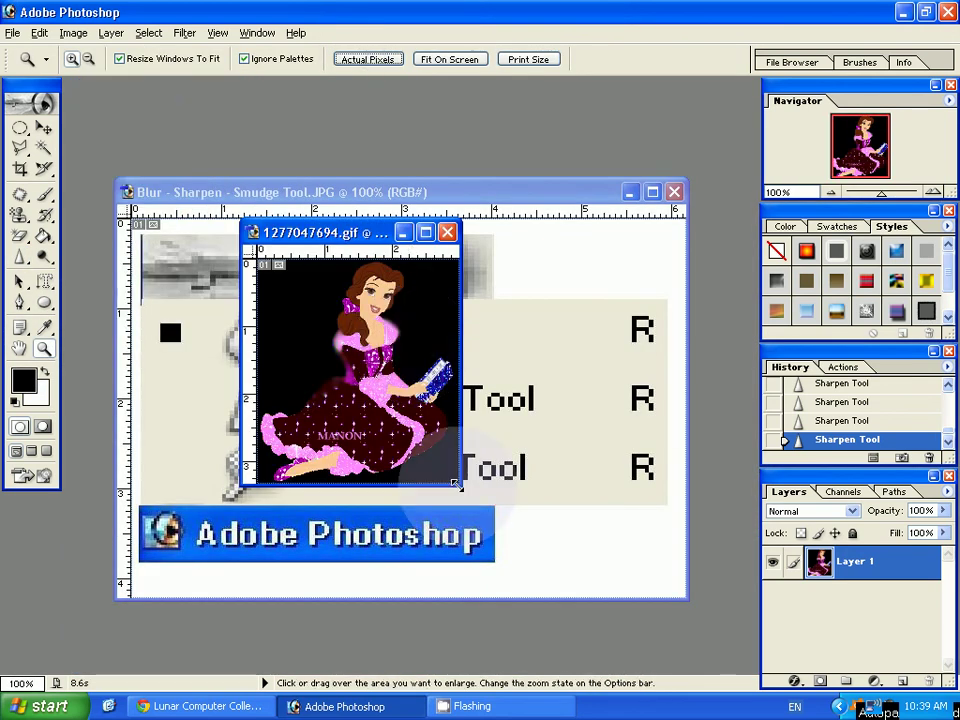
left_click_drag(455, 483, 589, 597)
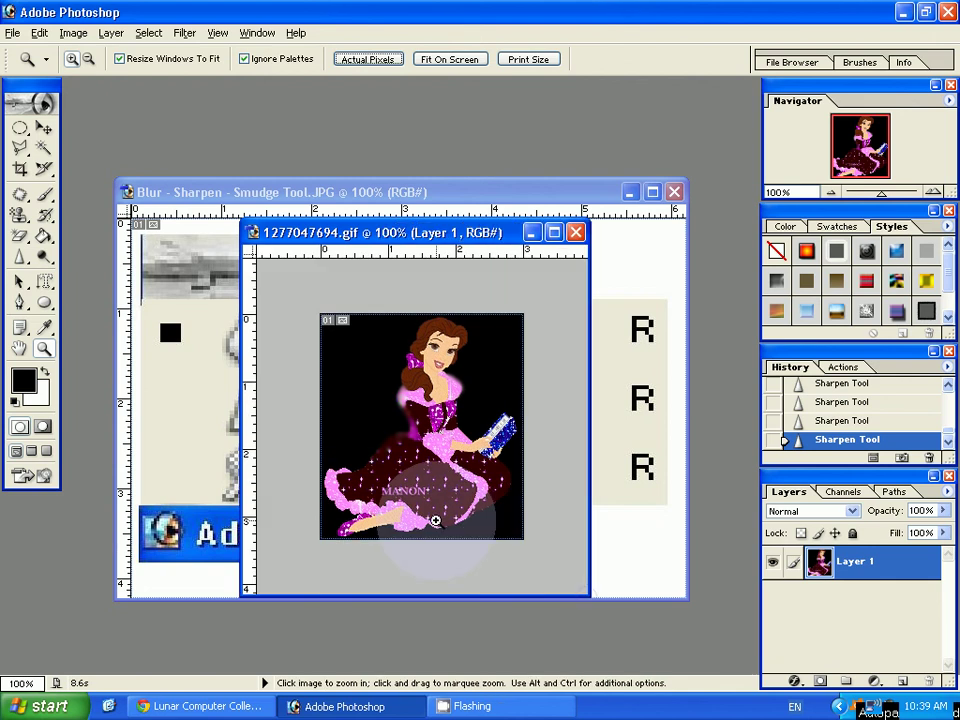
left_click(435, 521)
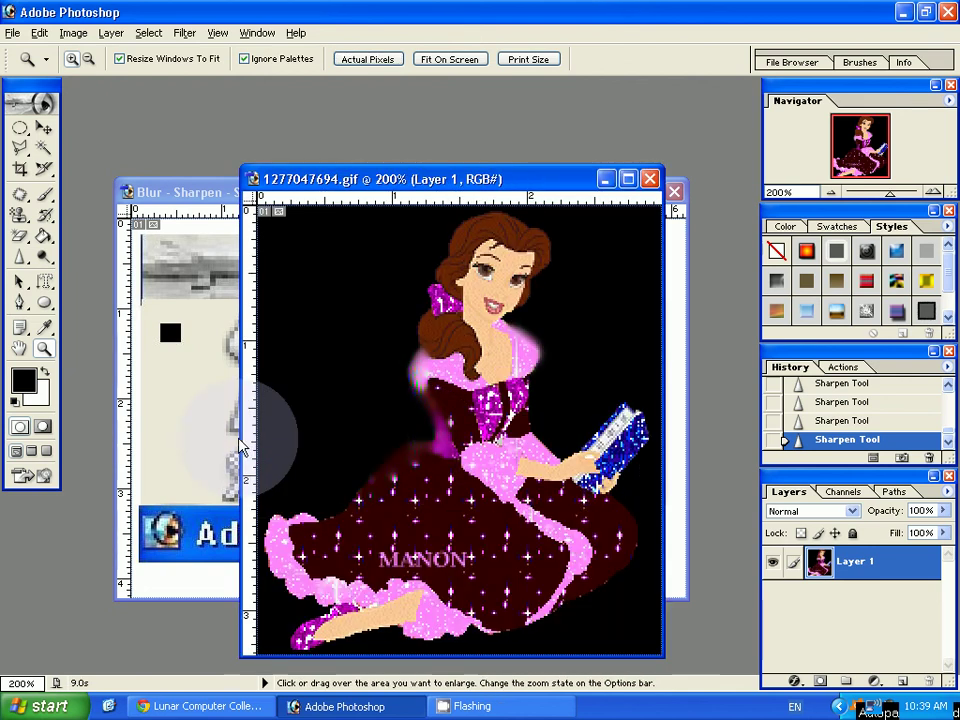
Smudge the princess's dress, hair and arm into a swirl with the Smudge tool at brush size 100.
left_click(22, 258)
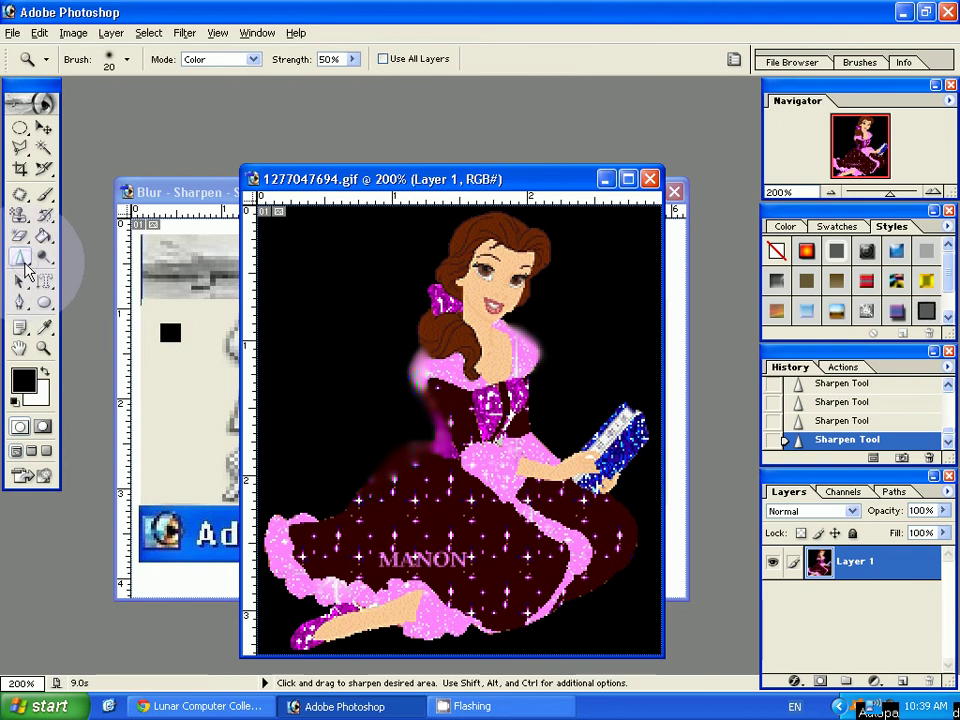
left_click_drag(25, 265, 77, 296)
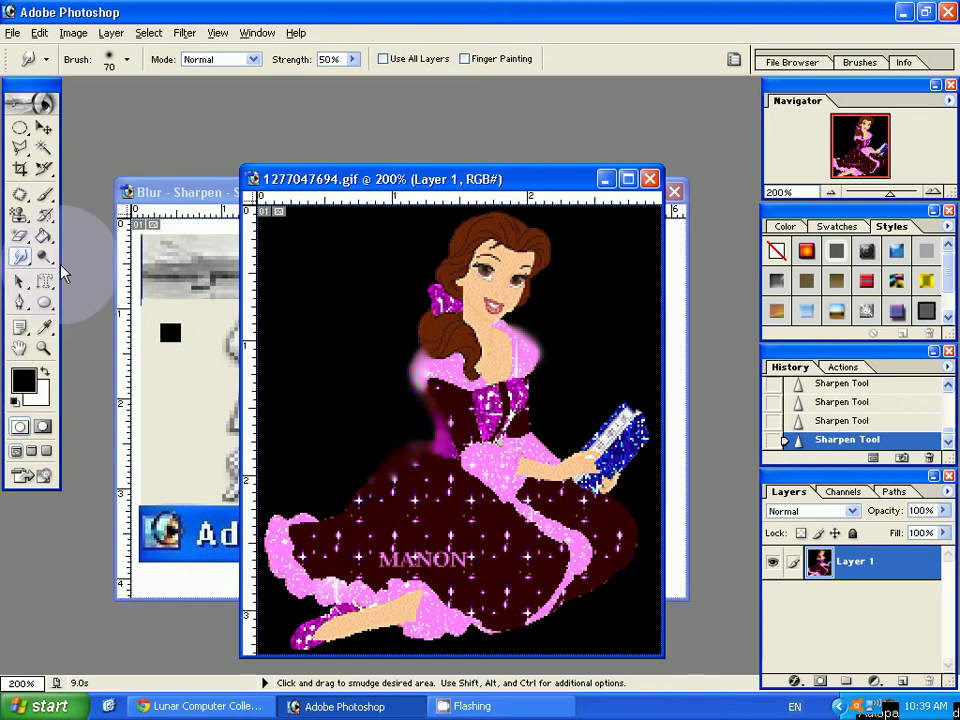
left_click(230, 392)
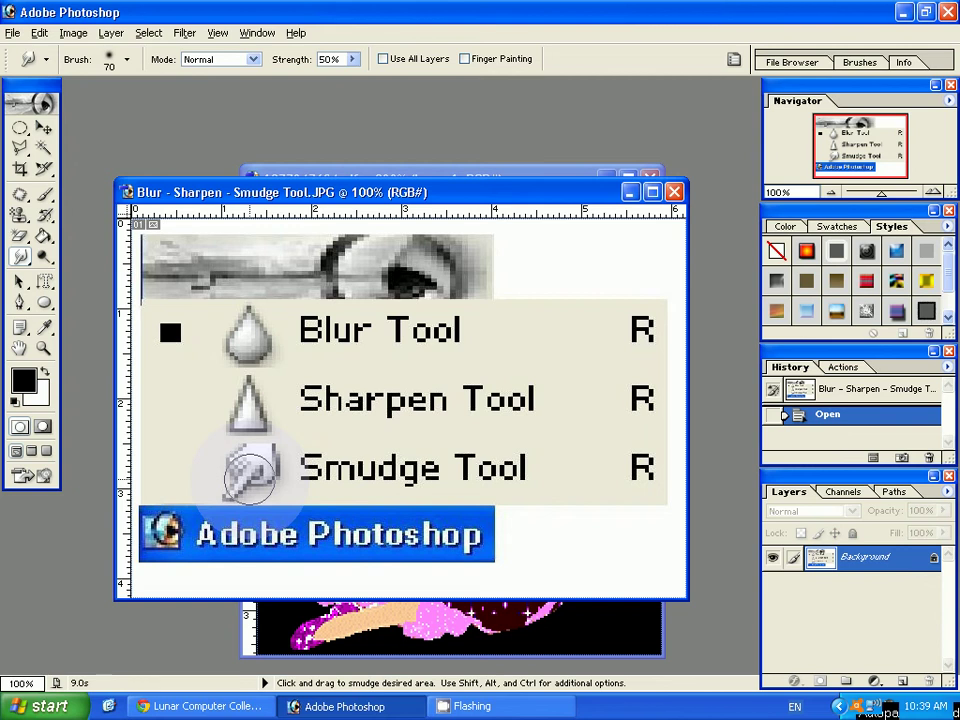
left_click(478, 177)
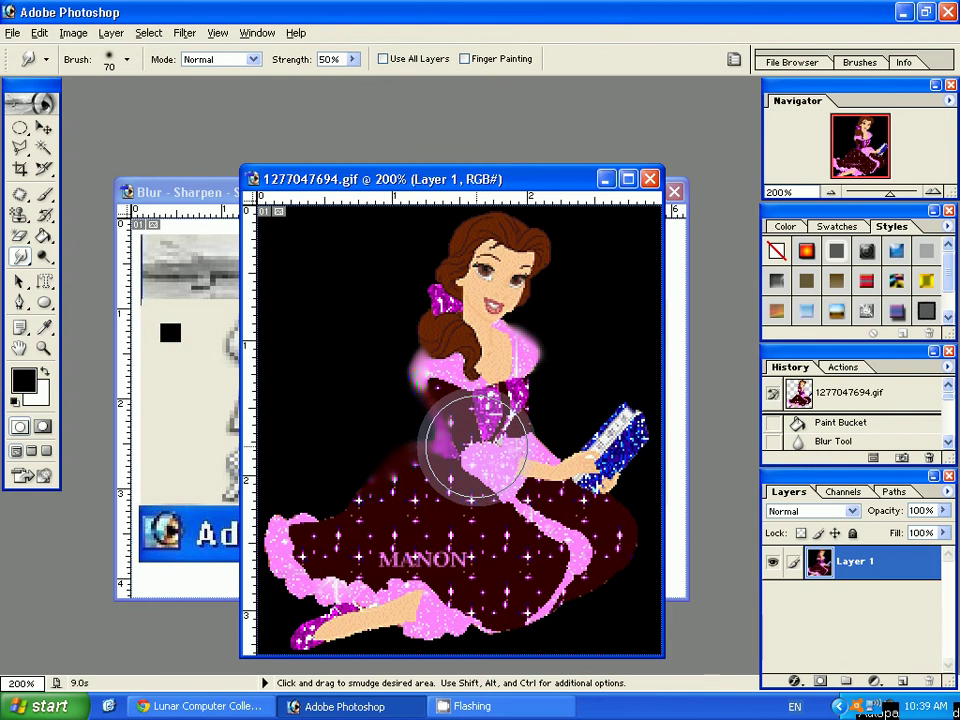
left_click(190, 195)
left_click(330, 178)
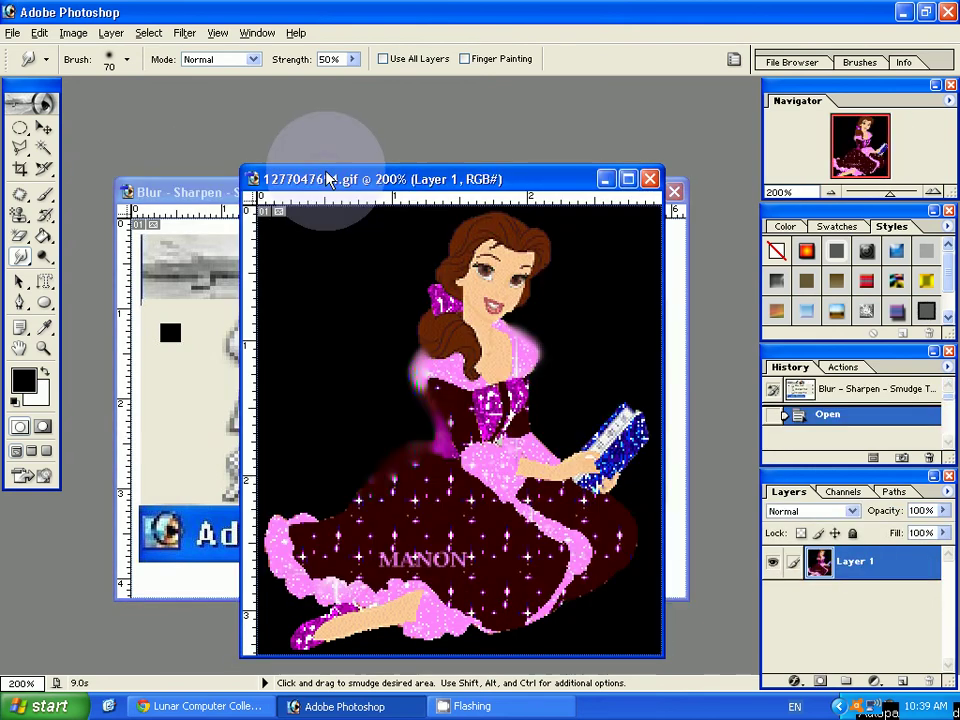
key("bracketright")
key("bracketright")
key("bracketright")
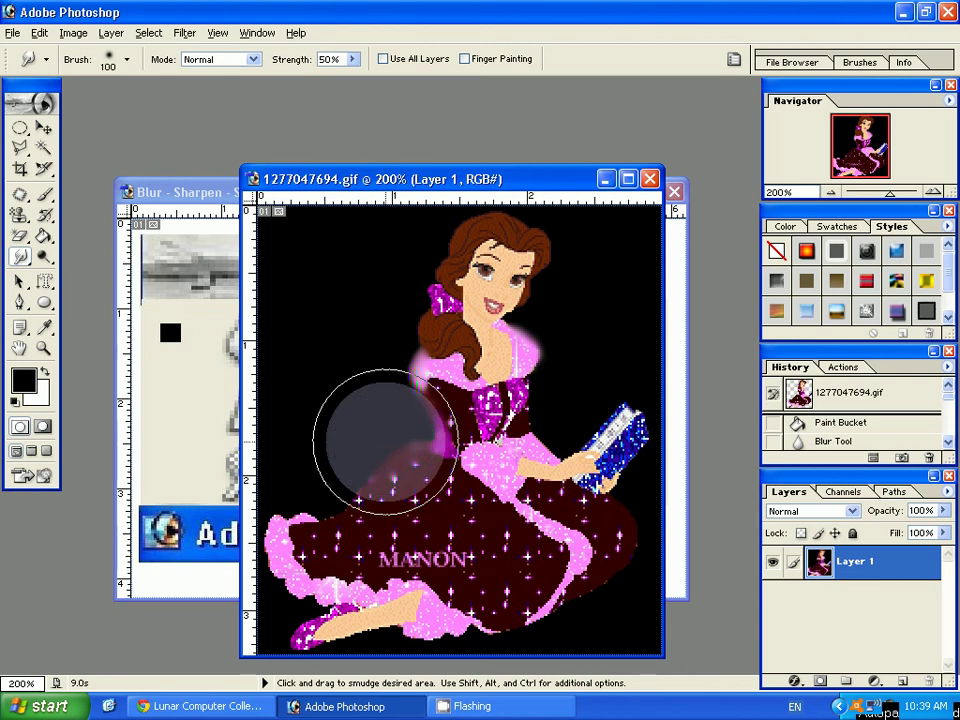
mouse_move(385, 440)
left_mouse_down()
mouse_move(484, 425)
mouse_move(498, 464)
mouse_move(410, 520)
mouse_move(467, 381)
mouse_move(480, 398)
mouse_move(427, 413)
mouse_move(407, 405)
mouse_move(406, 418)
mouse_move(421, 403)
left_mouse_up()
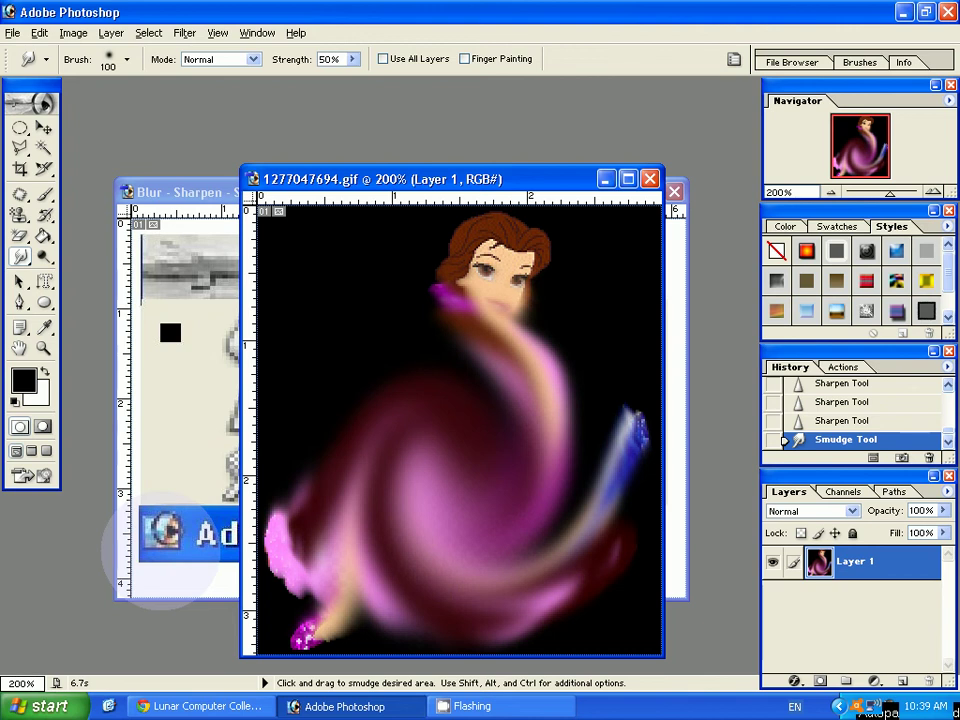
Smudge the tool names, icons and banner in Blur - Sharpen - Smudge Tool.JPG with the Smudge tool at brush size 200.
left_click(171, 190)
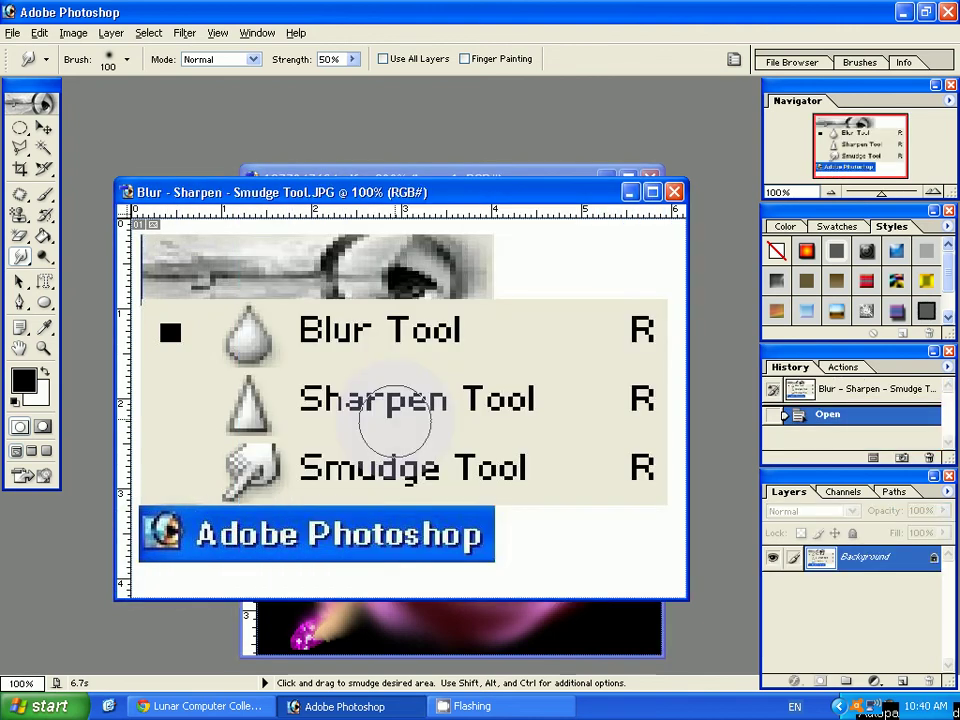
key("bracketright")
key("bracketright")
key("bracketright")
key("bracketright")
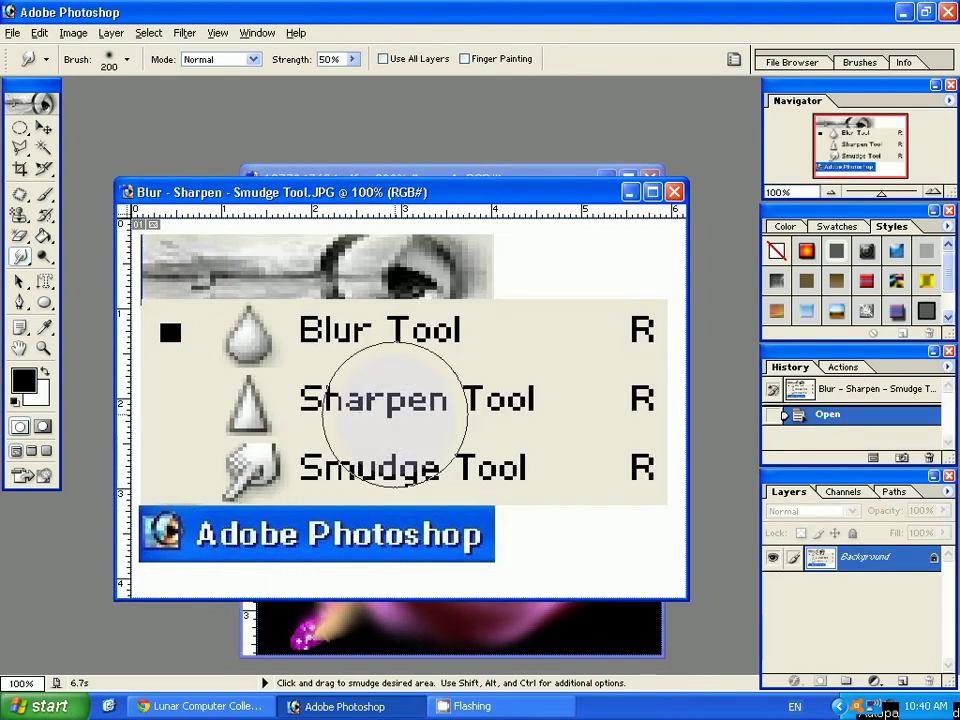
mouse_move(402, 394)
left_mouse_down()
mouse_move(422, 522)
mouse_move(407, 289)
left_mouse_up()
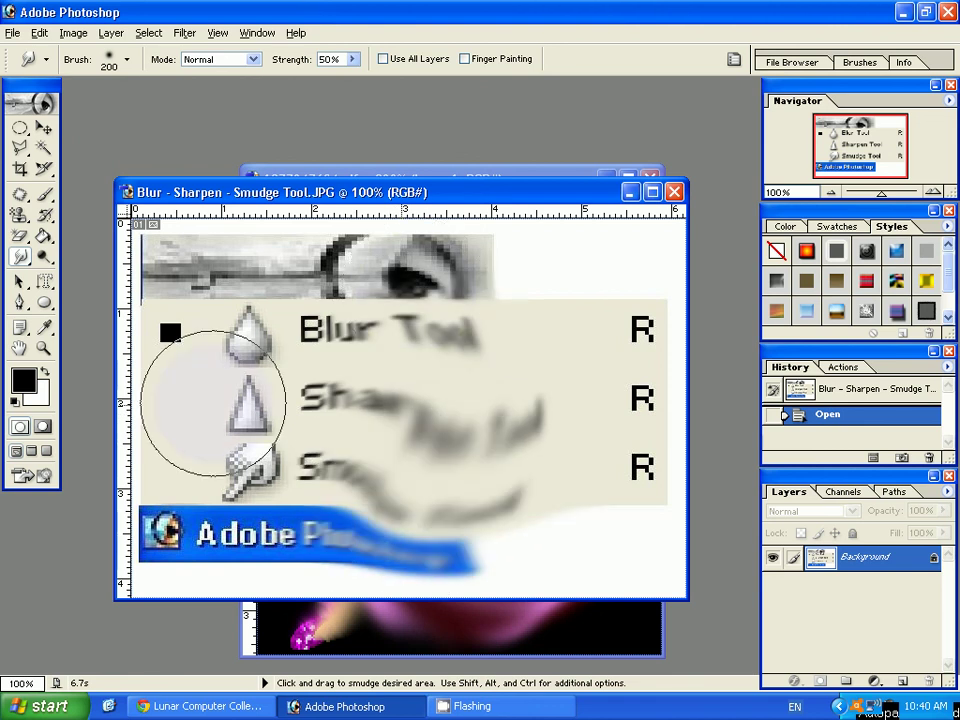
left_click_drag(212, 403, 250, 335)
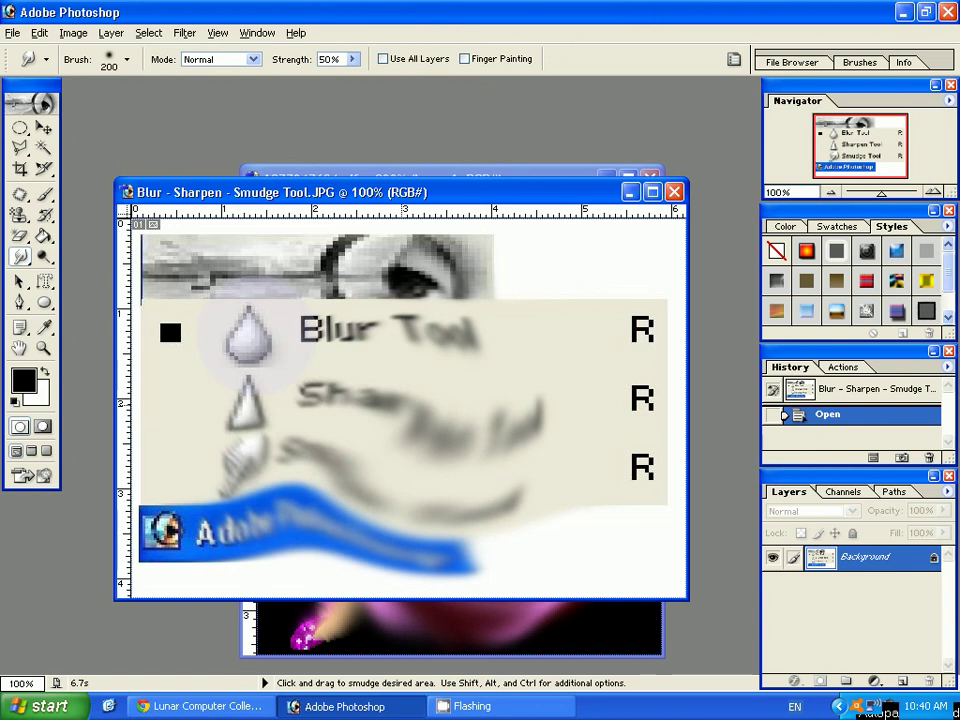
mouse_move(245, 505)
left_mouse_down()
mouse_move(248, 346)
mouse_move(228, 225)
left_mouse_up()
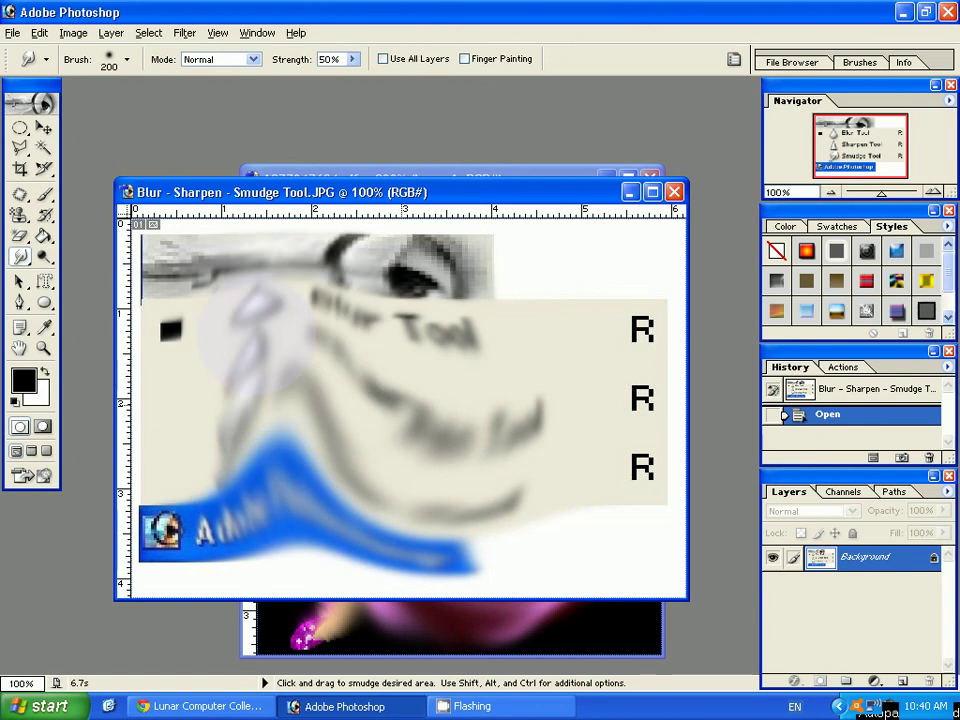
left_click_drag(245, 290, 312, 222)
left_click_drag(385, 265, 470, 320)
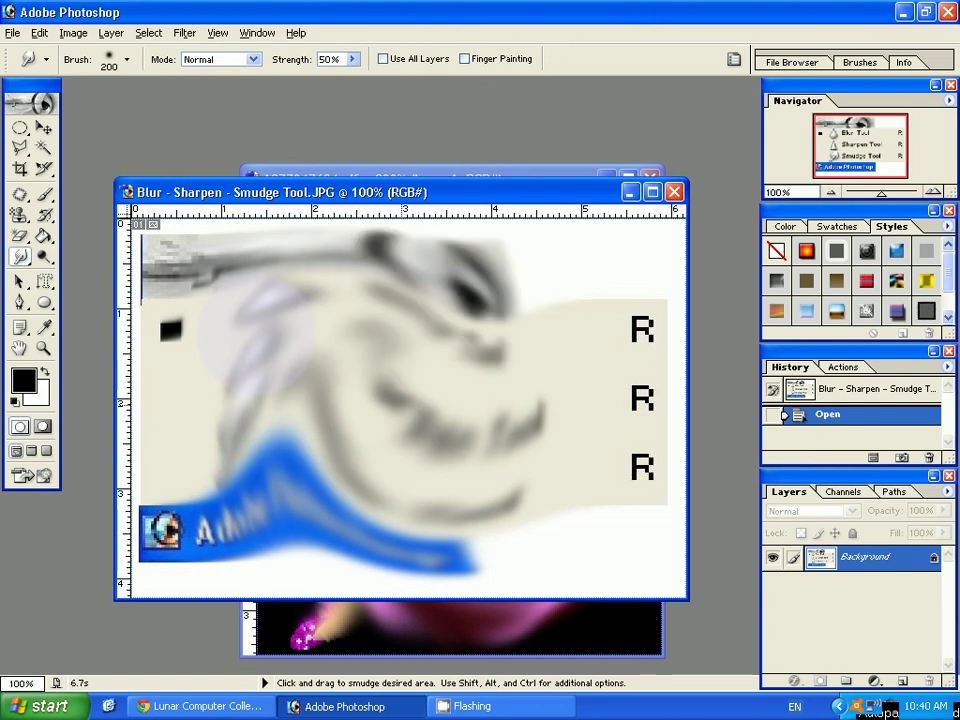
left_click_drag(345, 320, 350, 240)
left_click_drag(390, 400, 256, 333)
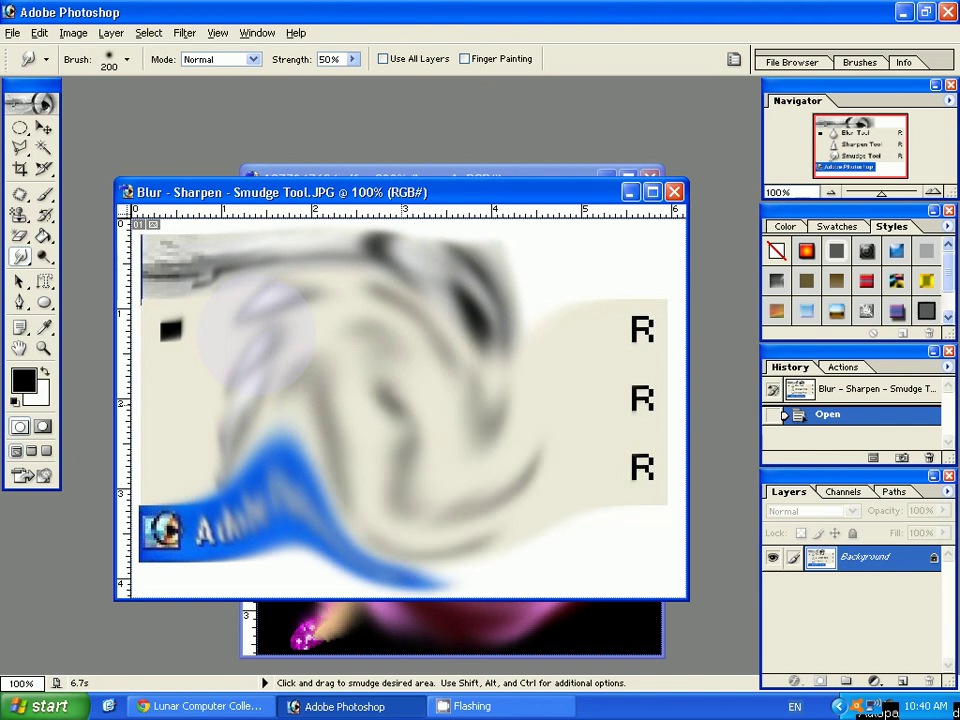
mouse_move(360, 505)
left_mouse_down()
mouse_move(245, 500)
mouse_move(222, 440)
mouse_move(257, 333)
left_mouse_up()
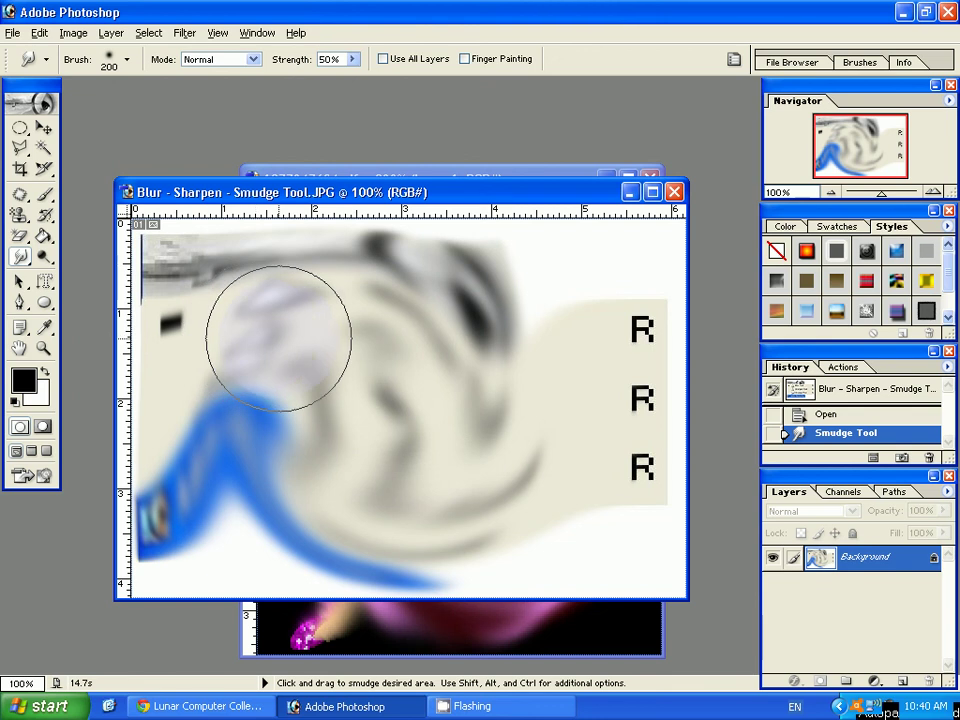
Undo the smudging on both images and switch to the Lunar Computer College YouTube channel in Chrome.
key("ctrl")
key("ctrl+alt+shift")
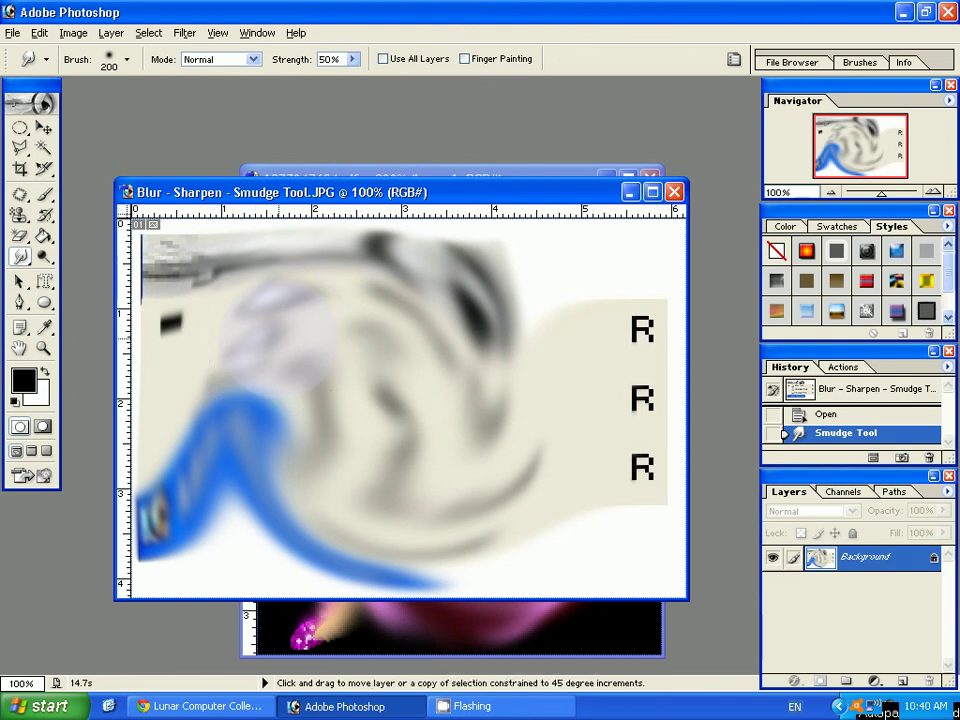
key("ctrl+z")
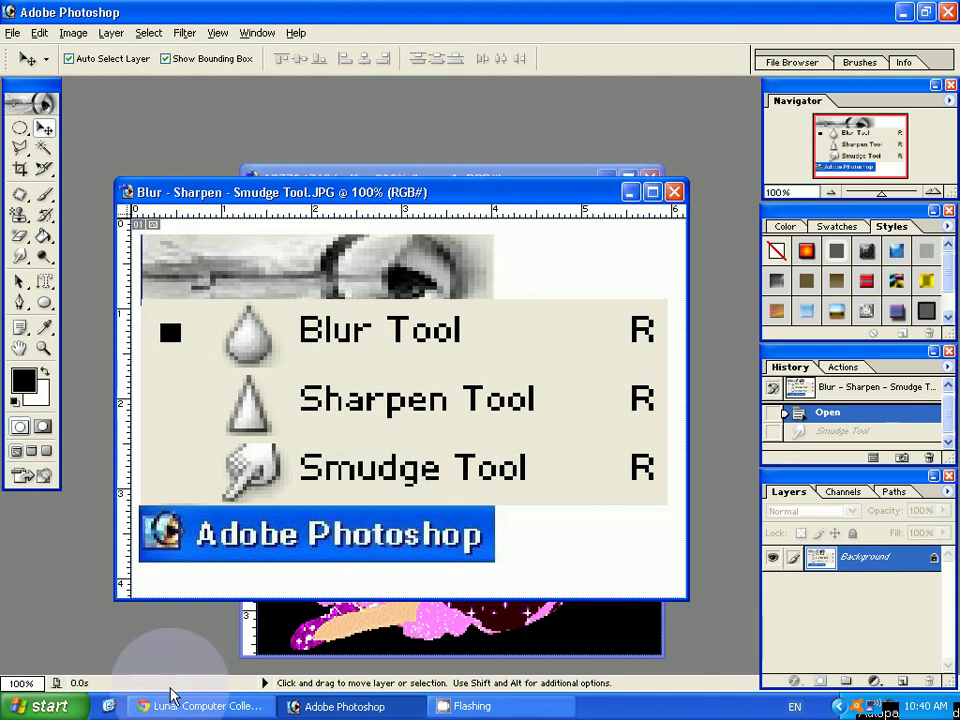
left_click(190, 706)
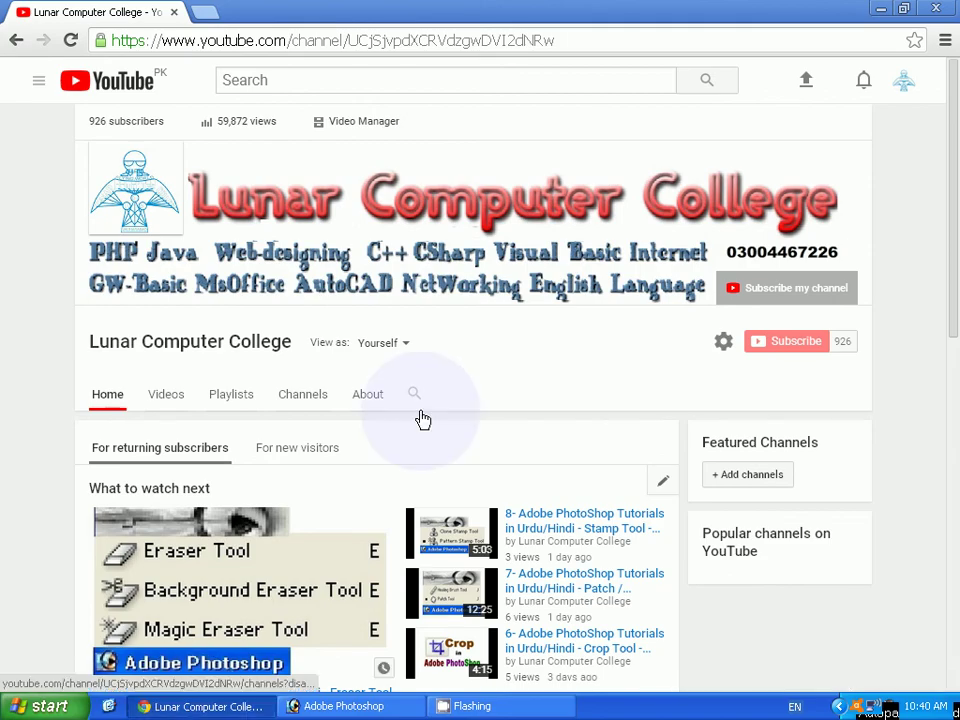